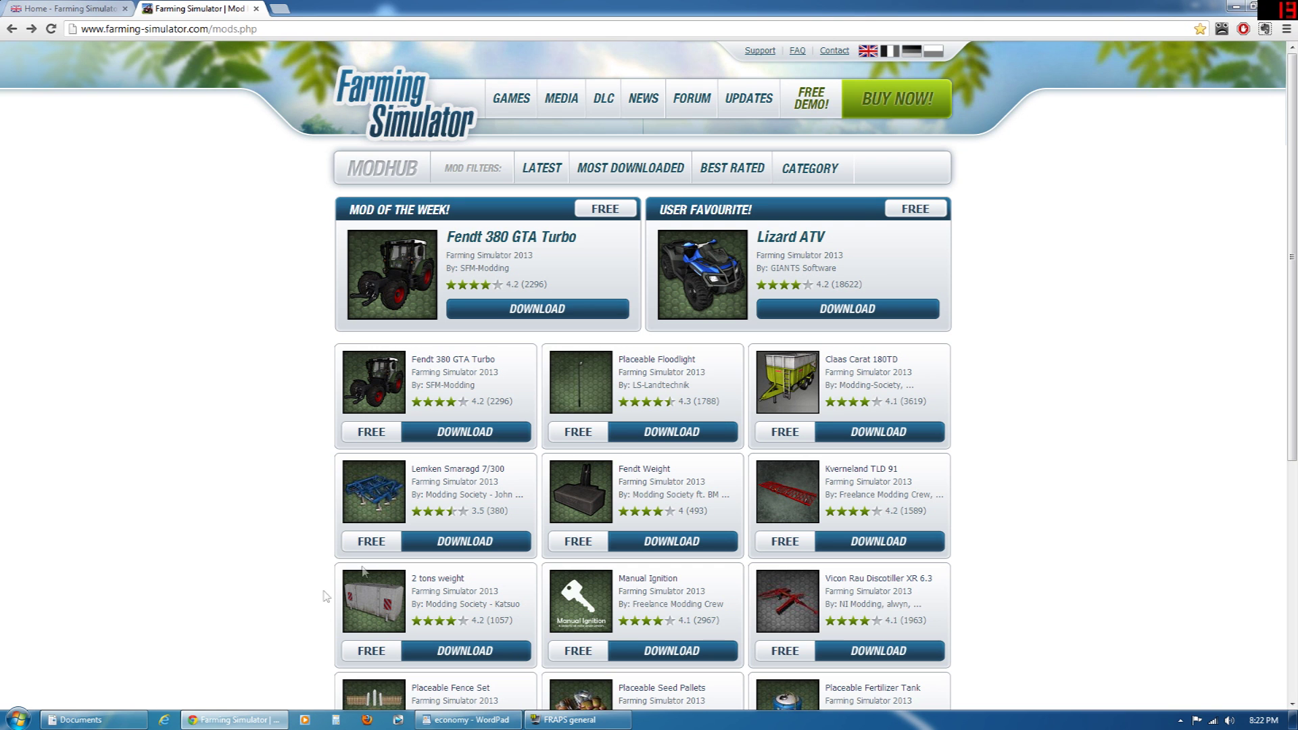
# Switch from the ModHub browser page to the Documents library window.
pyautogui.click(95, 720)
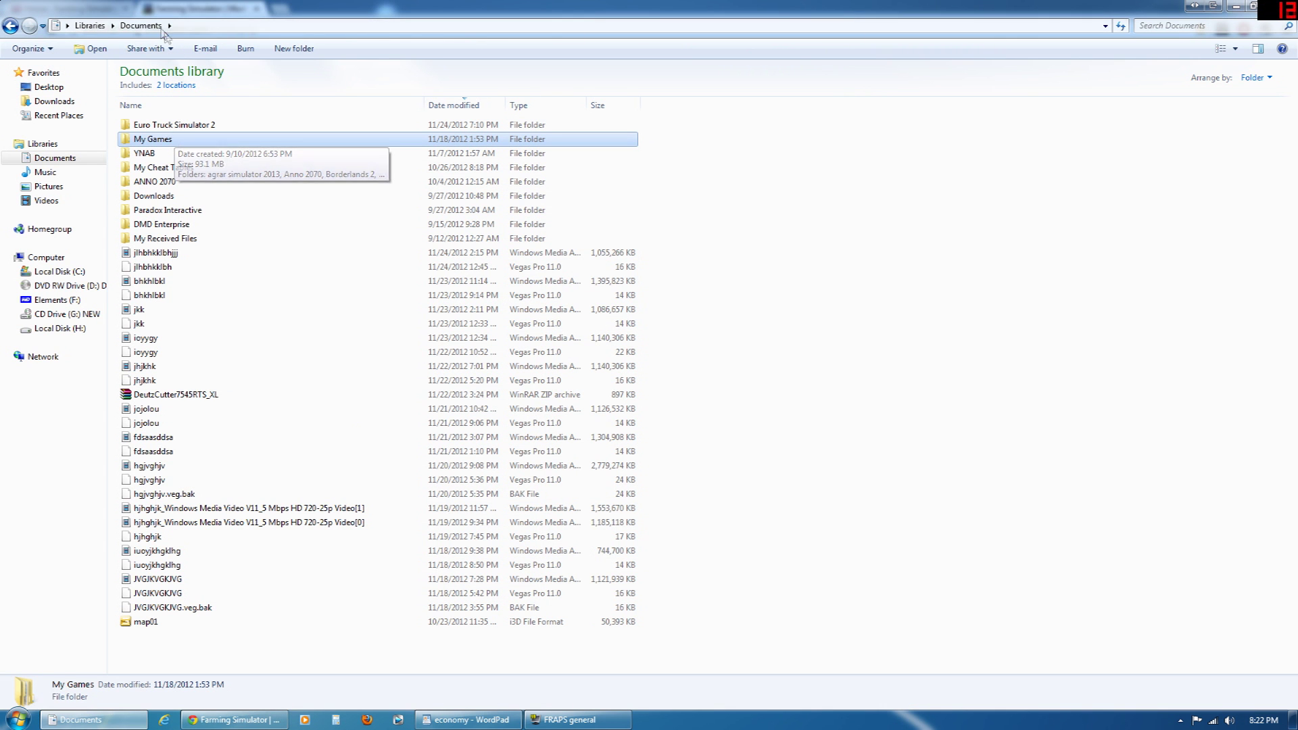
# Open My Games > FarmingSimulator2013 > mods and select all 10 mod archives.
pyautogui.doubleClick(188, 140)
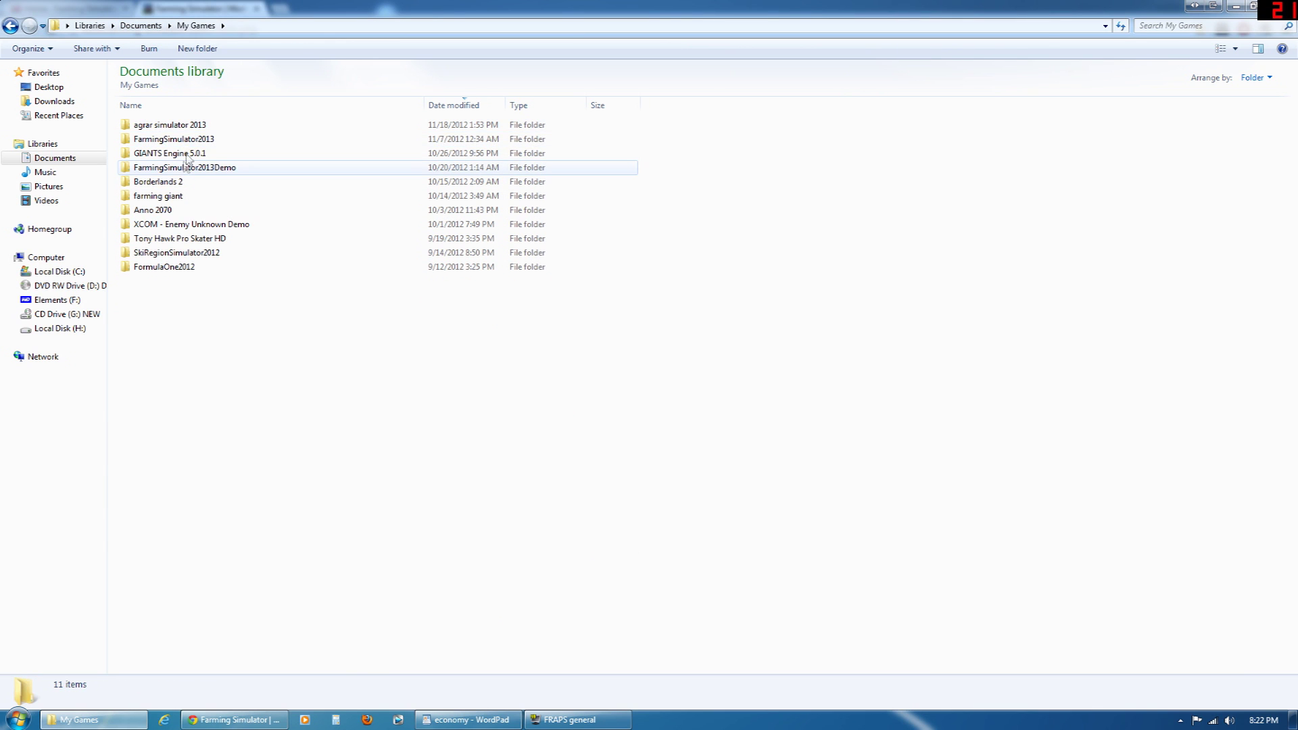
pyautogui.doubleClick(190, 139)
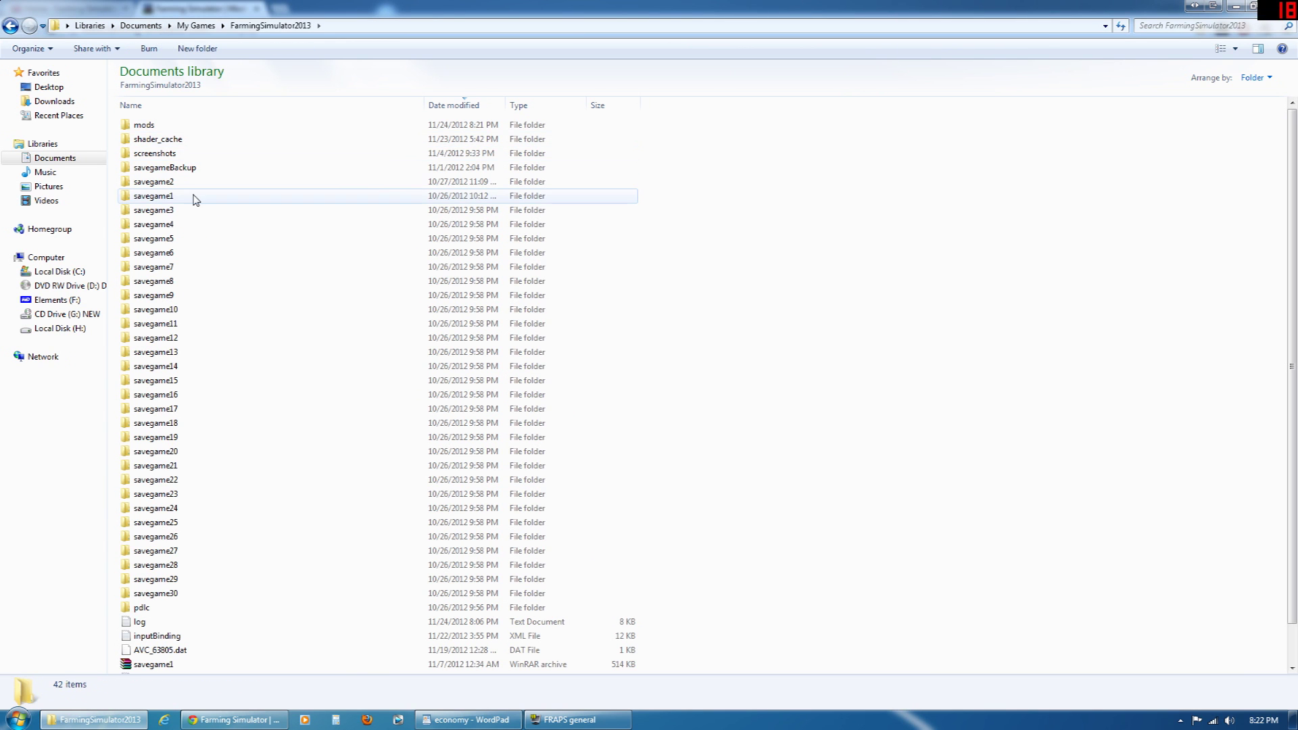
pyautogui.doubleClick(194, 125)
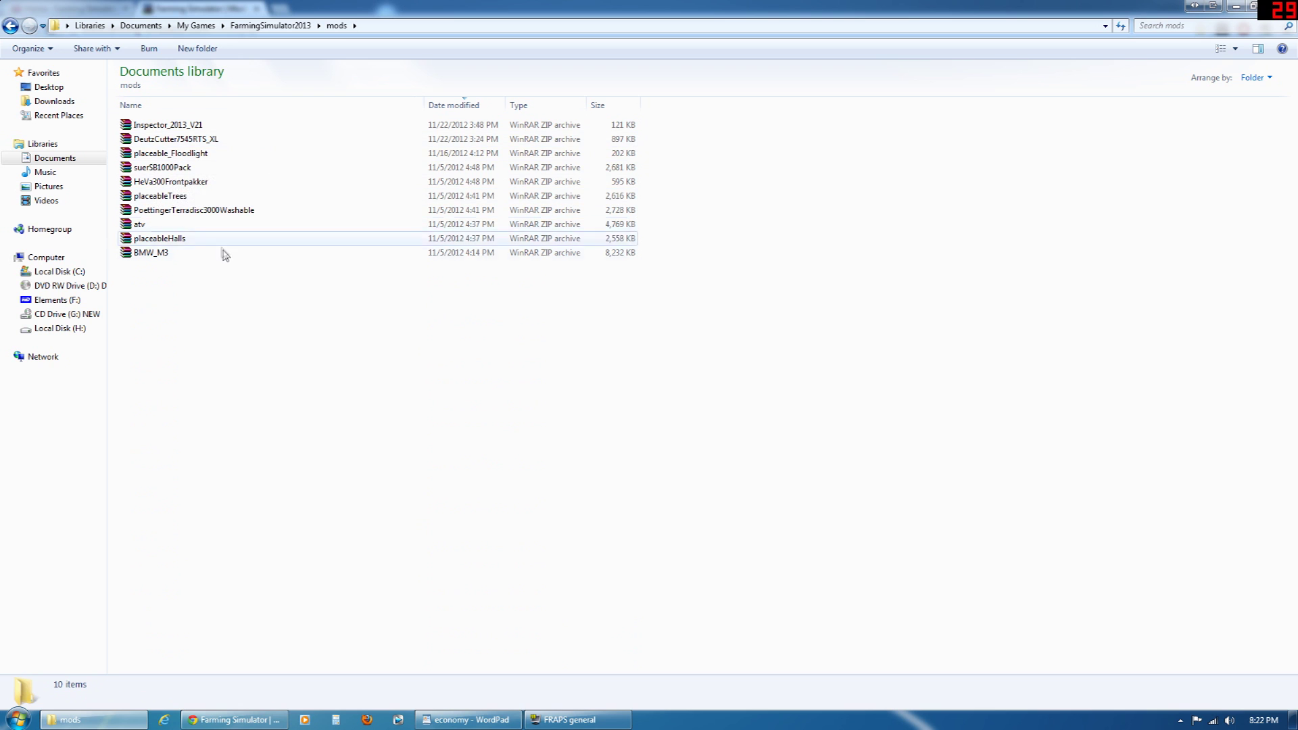
pyautogui.moveTo(291, 333); pyautogui.dragTo(163, 124)
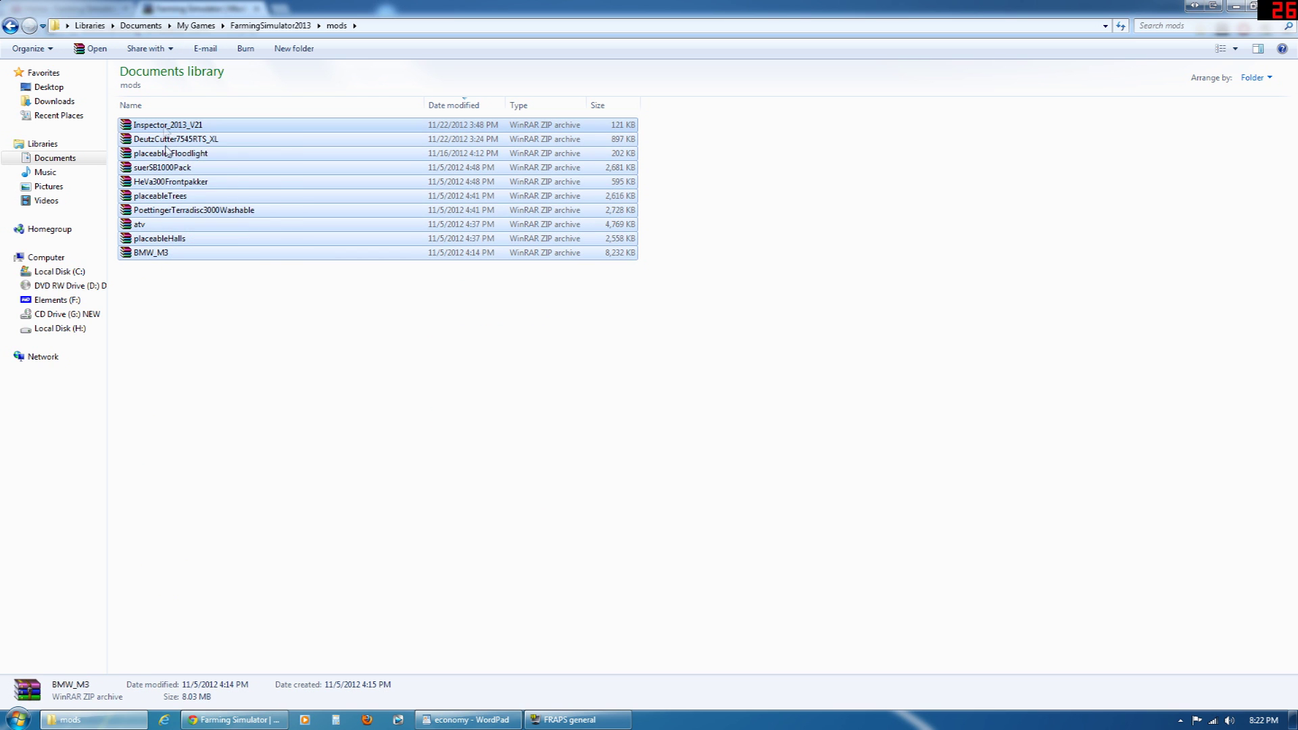
pyautogui.click(235, 720)
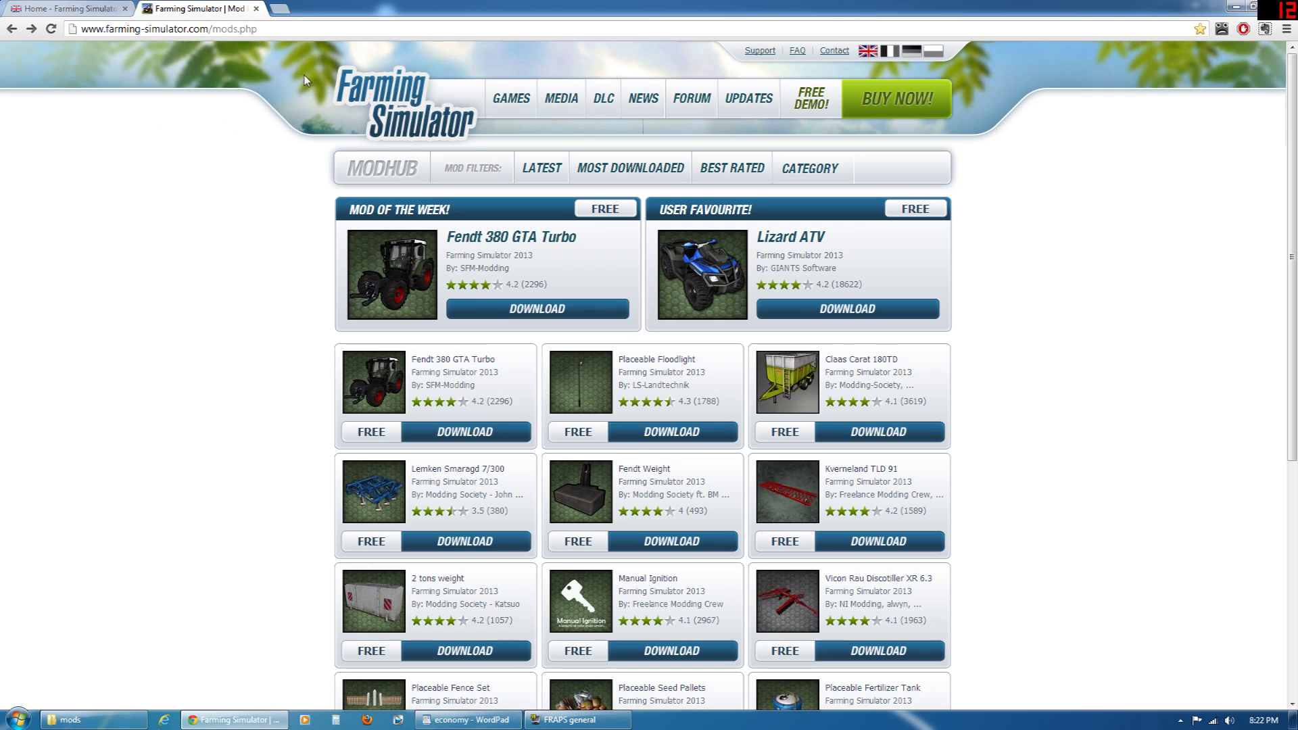
# Open the Placeable Fertilizer Tank page on ModHub and download its Windows installer (444 KB).
pyautogui.click(75, 9)
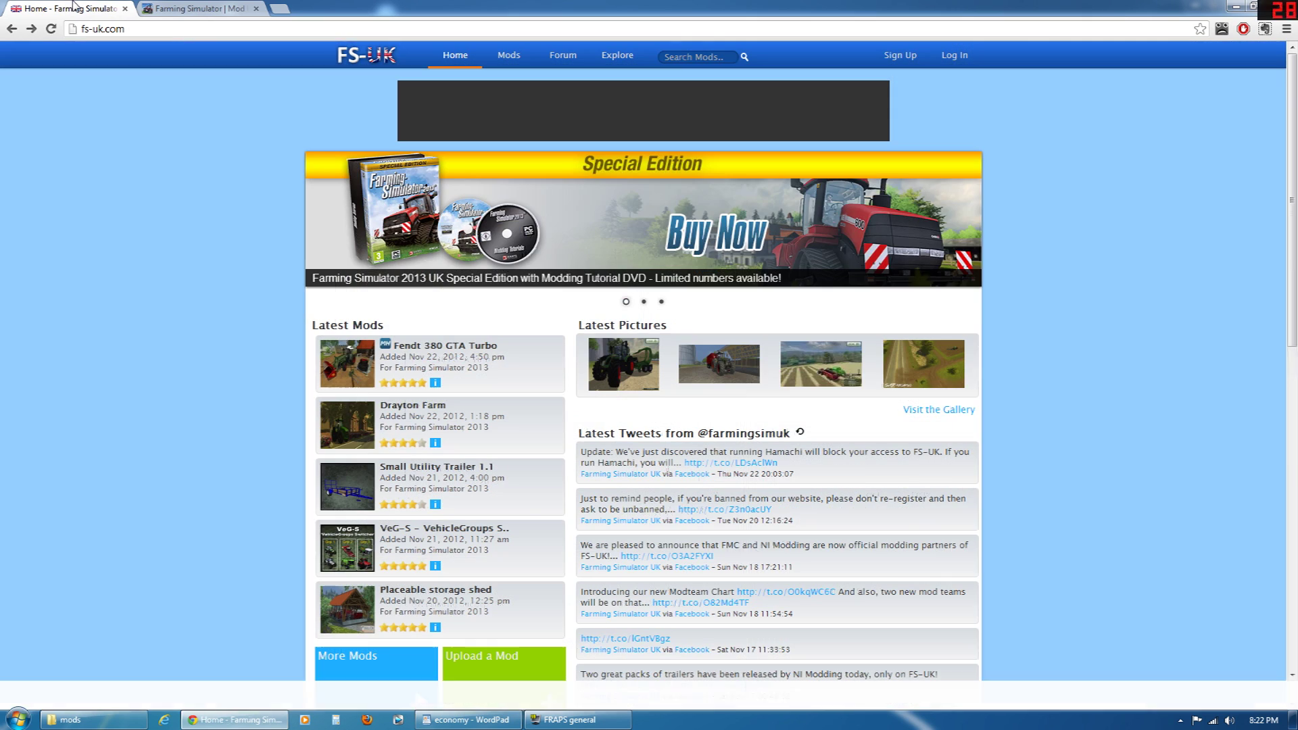
pyautogui.click(238, 8)
pyautogui.click(74, 8)
pyautogui.click(196, 9)
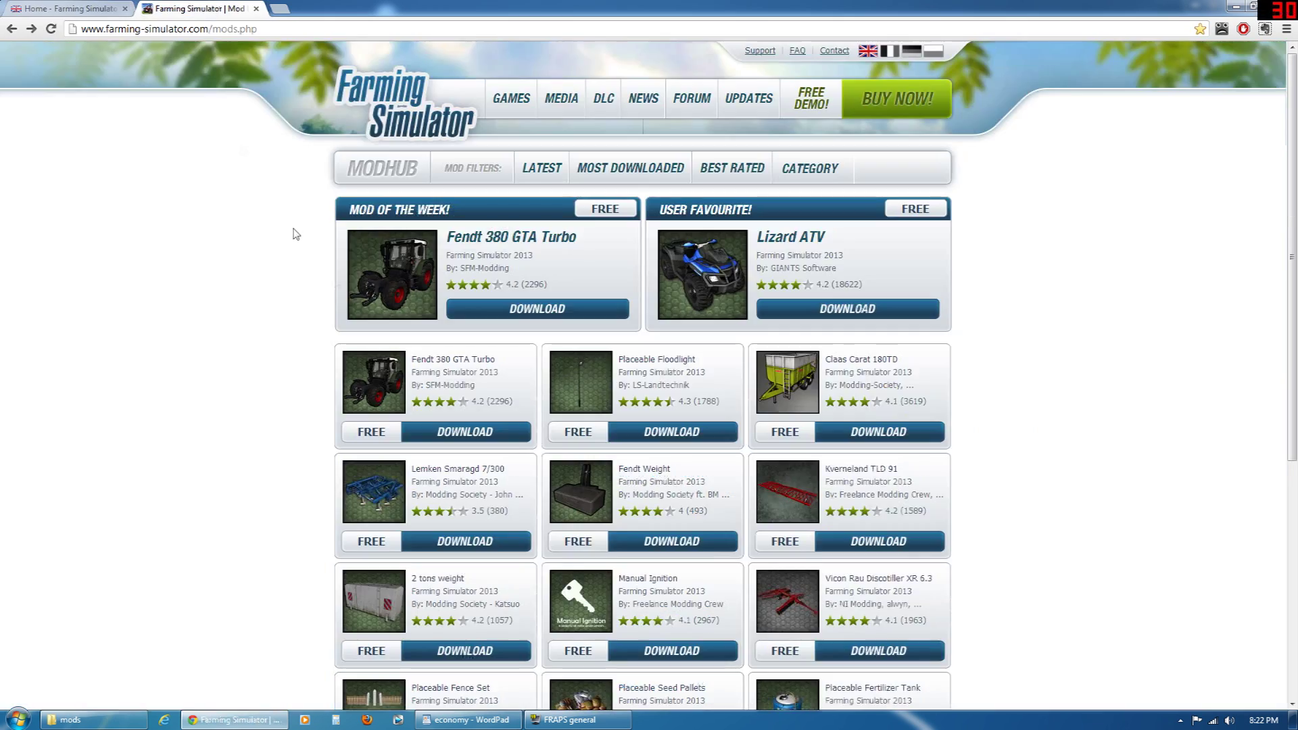
pyautogui.scroll(-4, 643, 412)
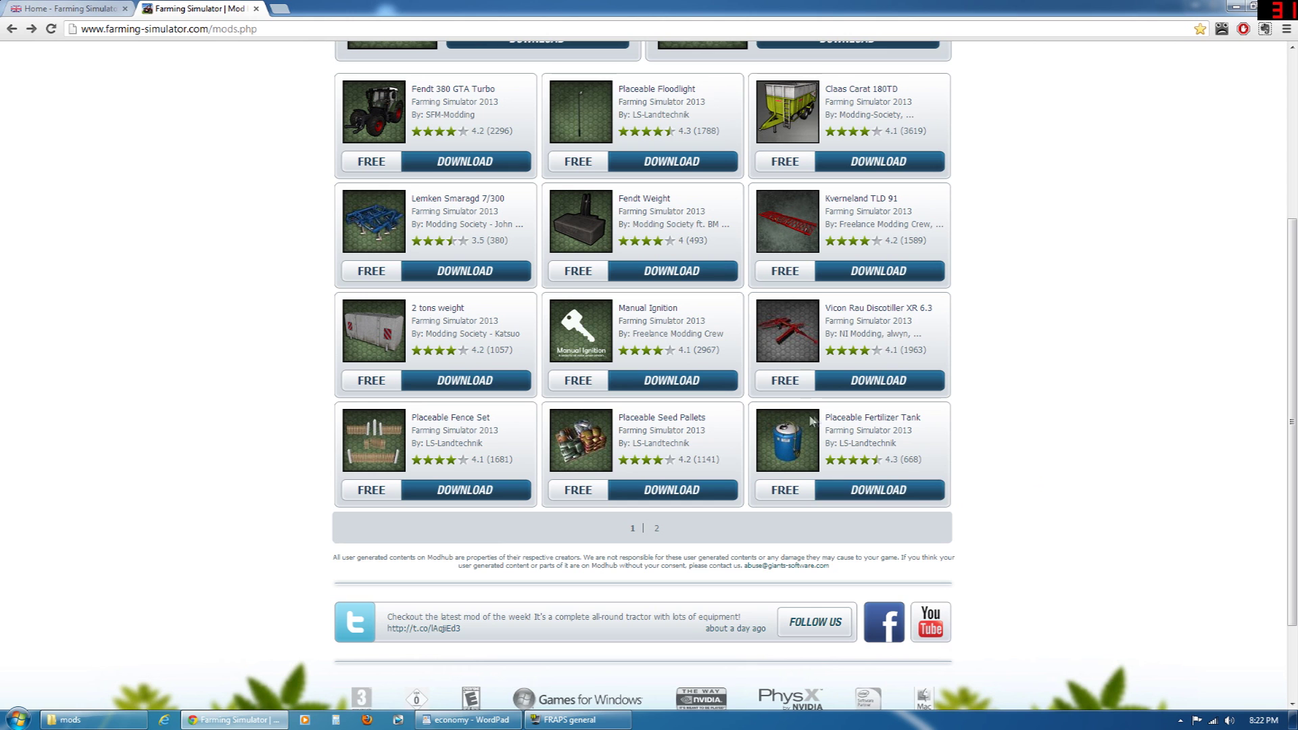
pyautogui.click(885, 490)
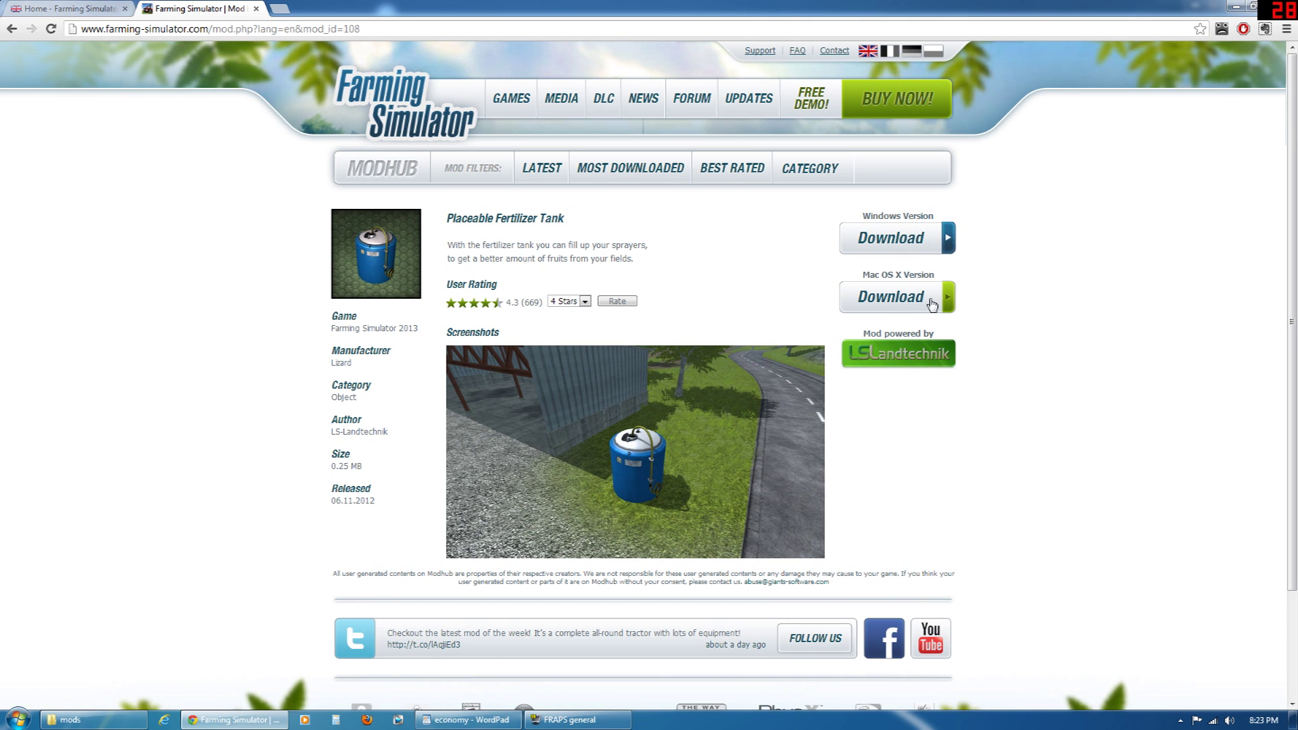
pyautogui.click(905, 242)
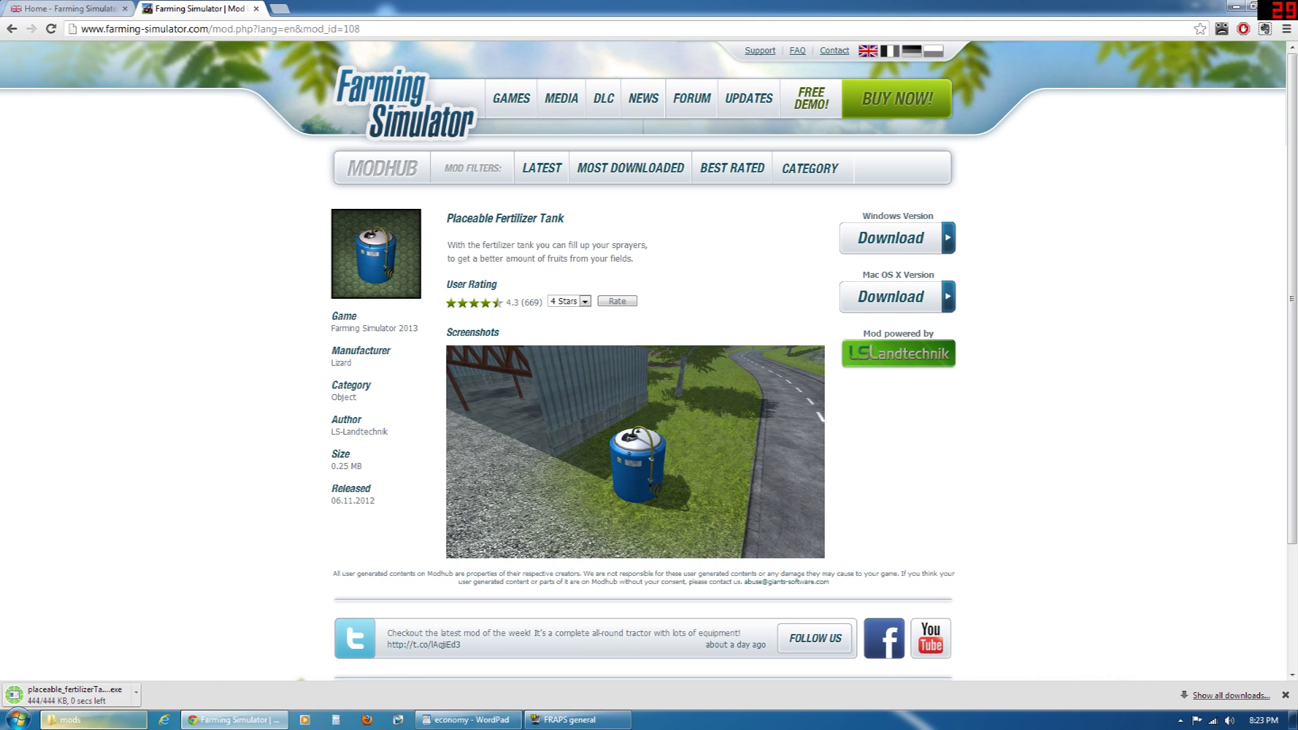
# Run the fertilizer tank installer and confirm placeable_fertilizerTank now appears in the mods folder.
pyautogui.click(100, 700)
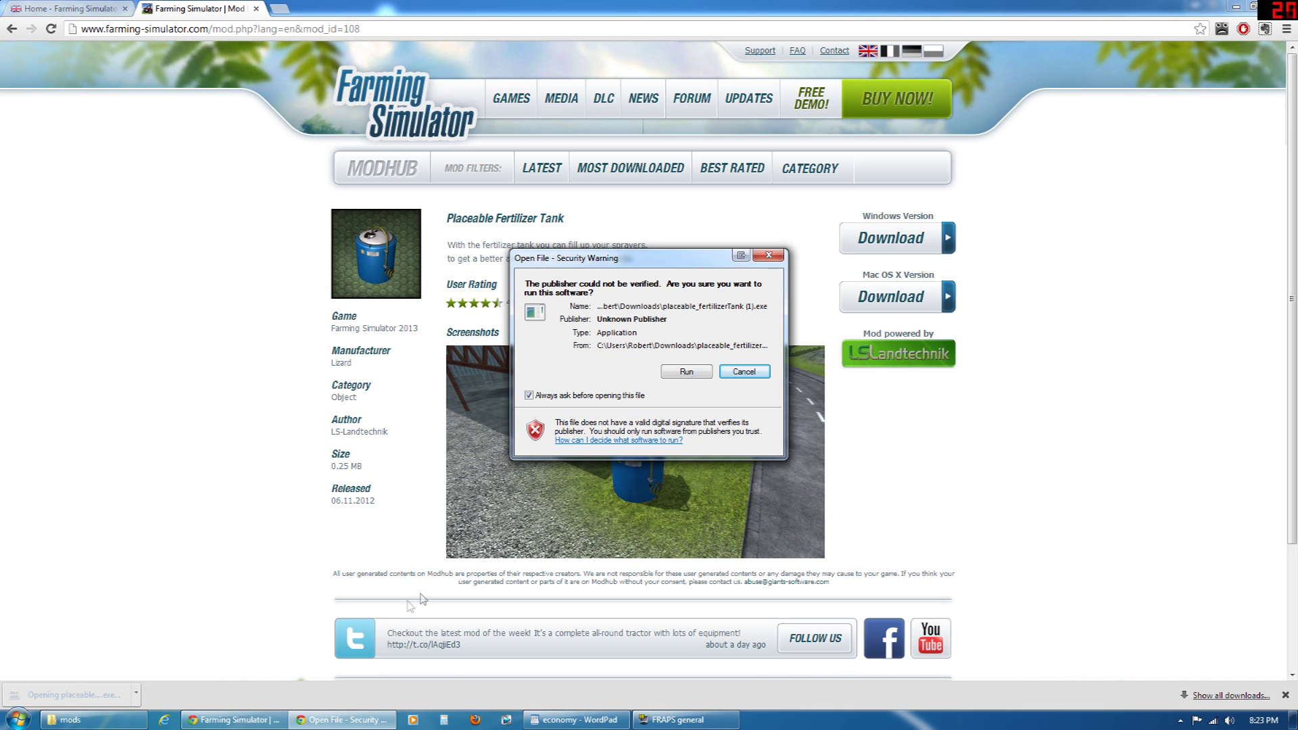
pyautogui.click(687, 372)
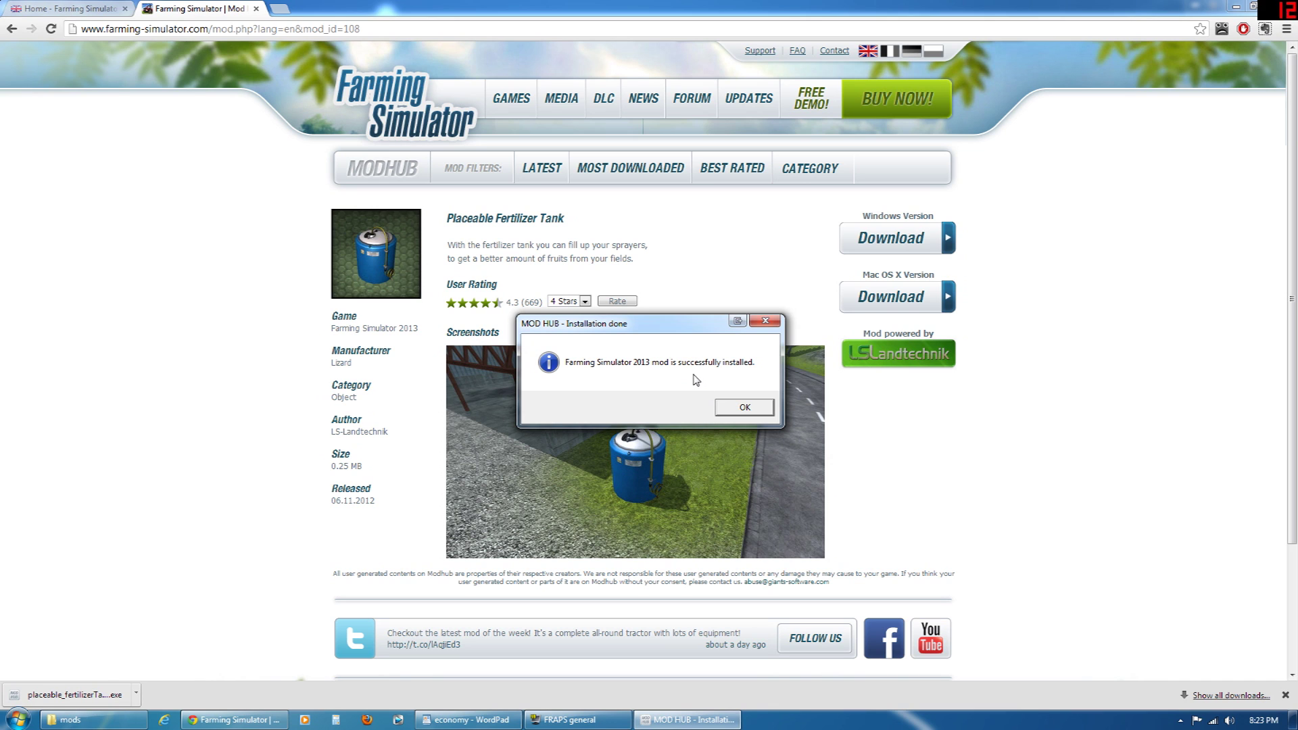
pyautogui.click(744, 408)
pyautogui.click(94, 720)
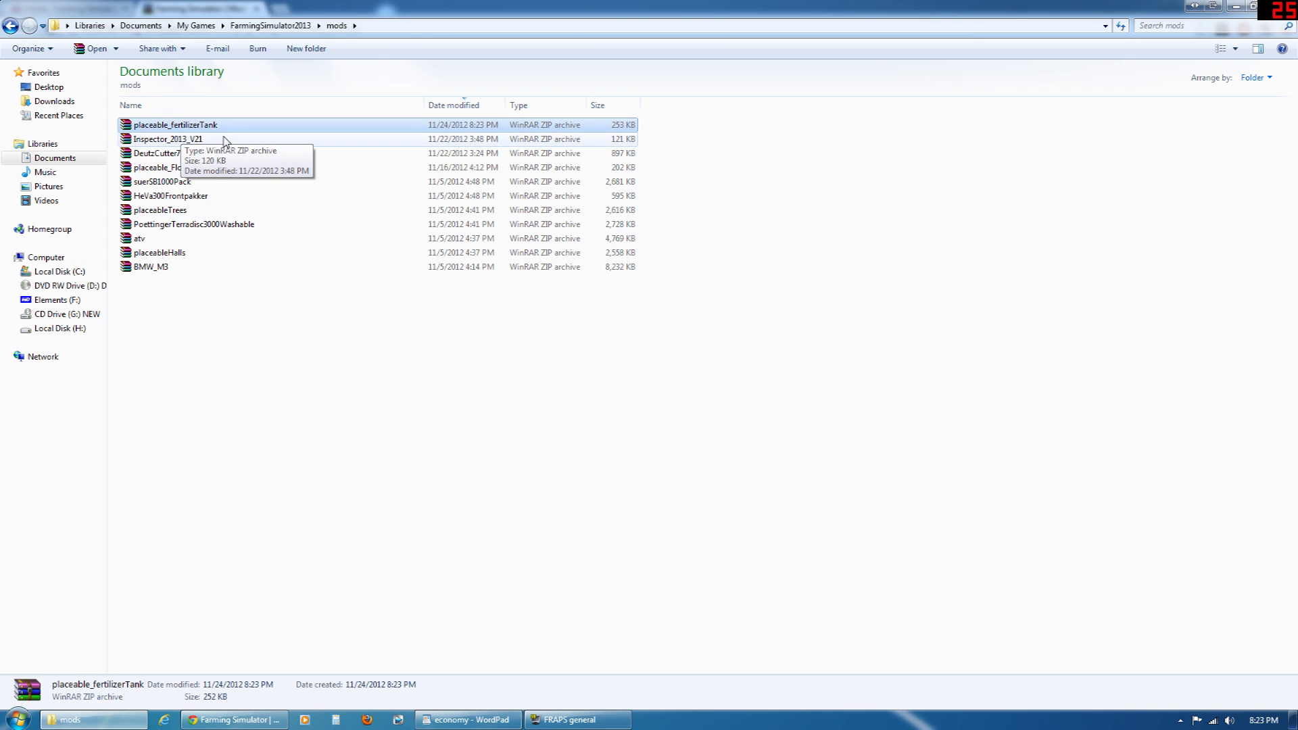
pyautogui.hotkey('alt', 'Tab')
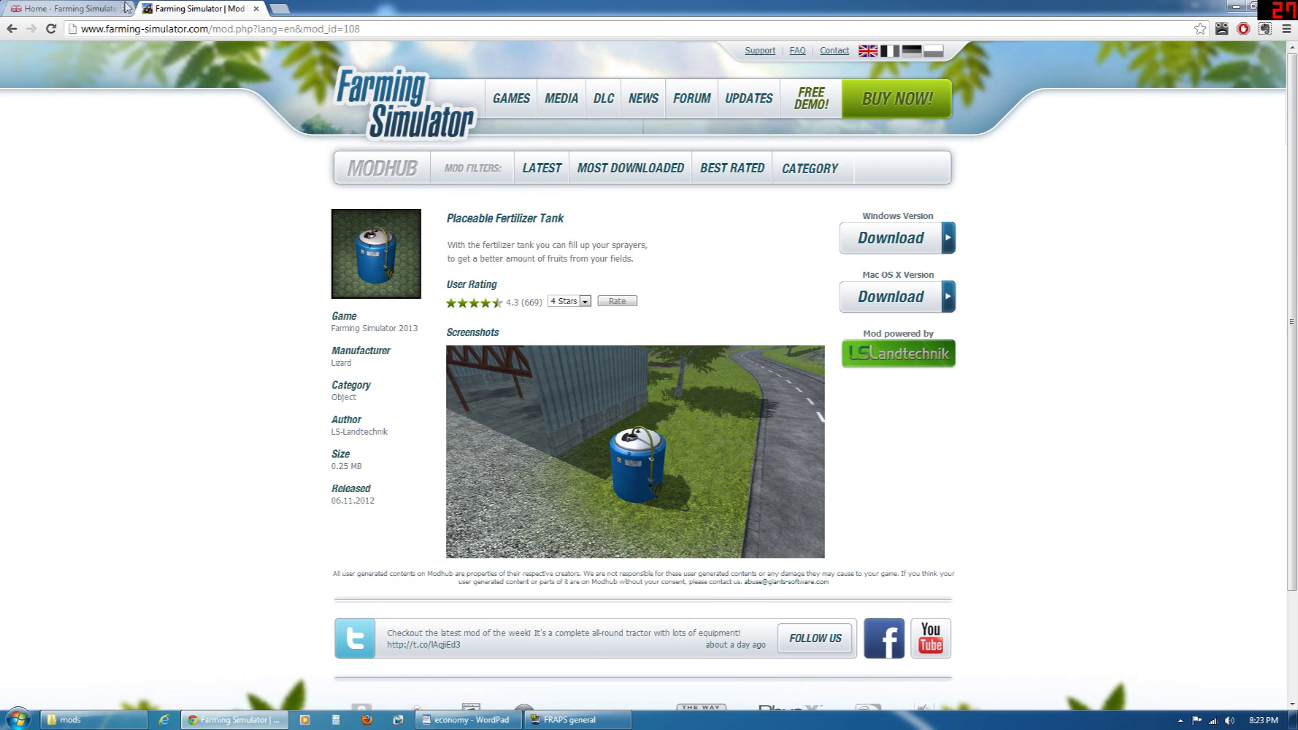
pyautogui.click(81, 8)
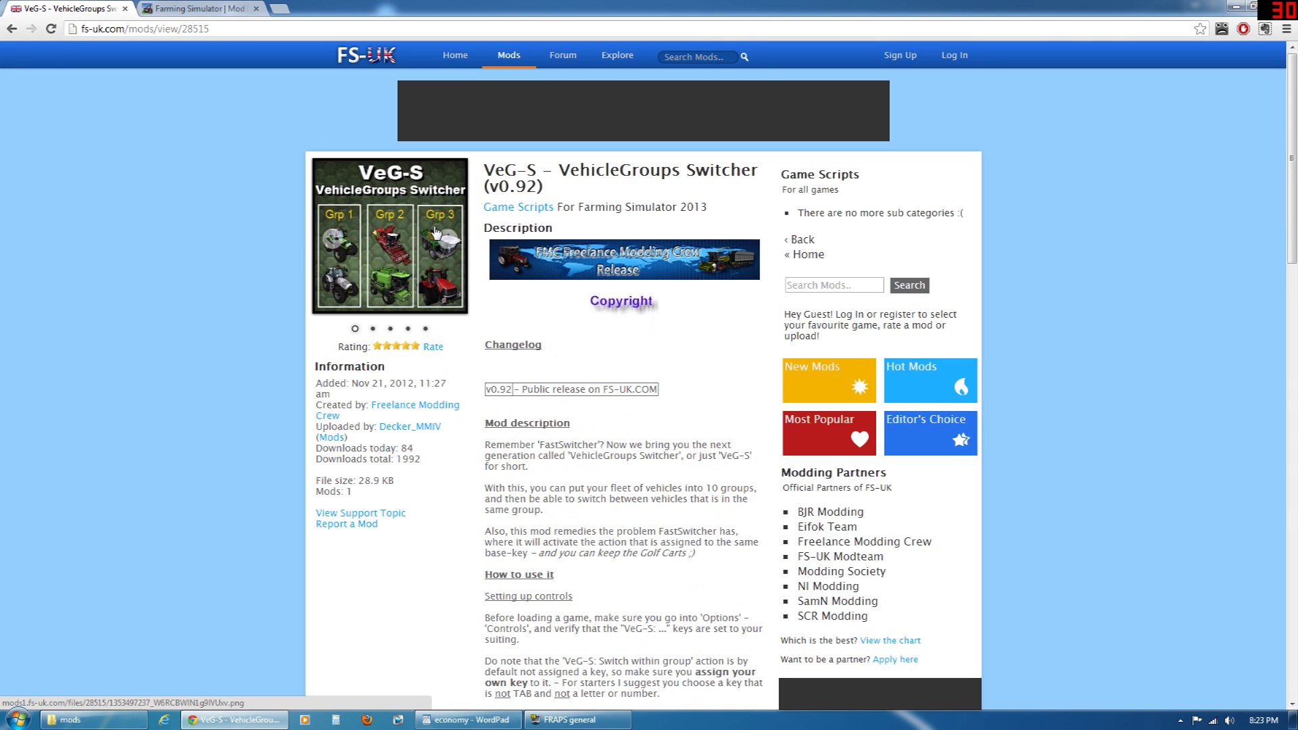
# Download the VeG-S VehicleGroups Switcher mod as VehicleGroupsSwitcher.zip (28.9 KB).
pyautogui.scroll(-4, 438, 281)
pyautogui.scroll(-15, 438, 282)
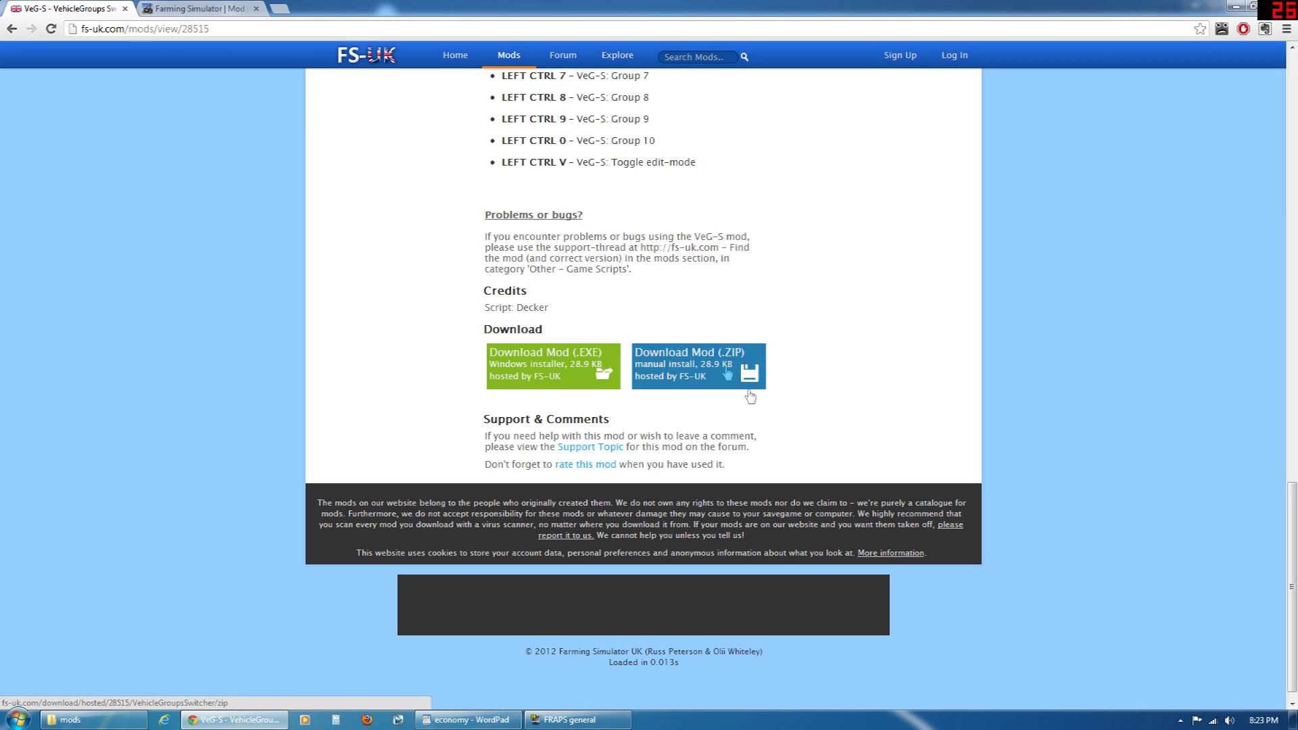
pyautogui.click(709, 369)
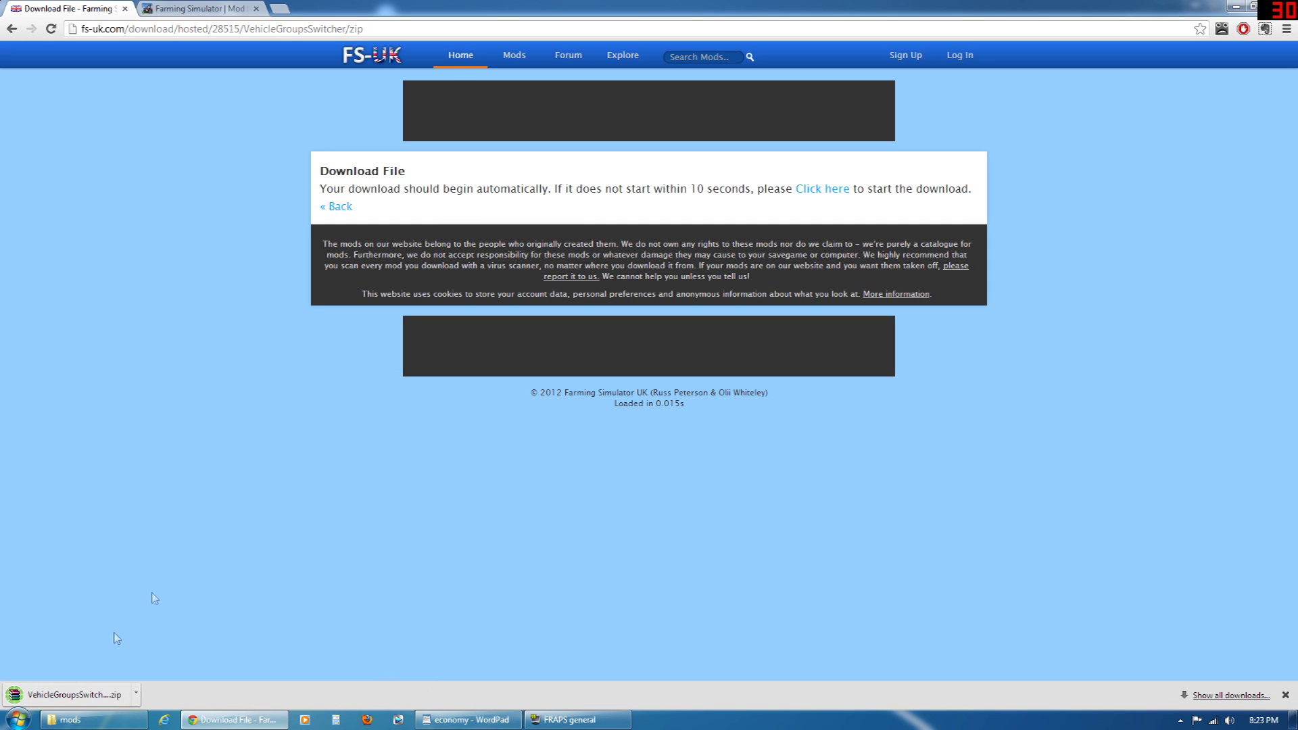
# Drag VehicleGroupsSwitcher.zip from the download shelf into the mods folder.
pyautogui.click(68, 720)
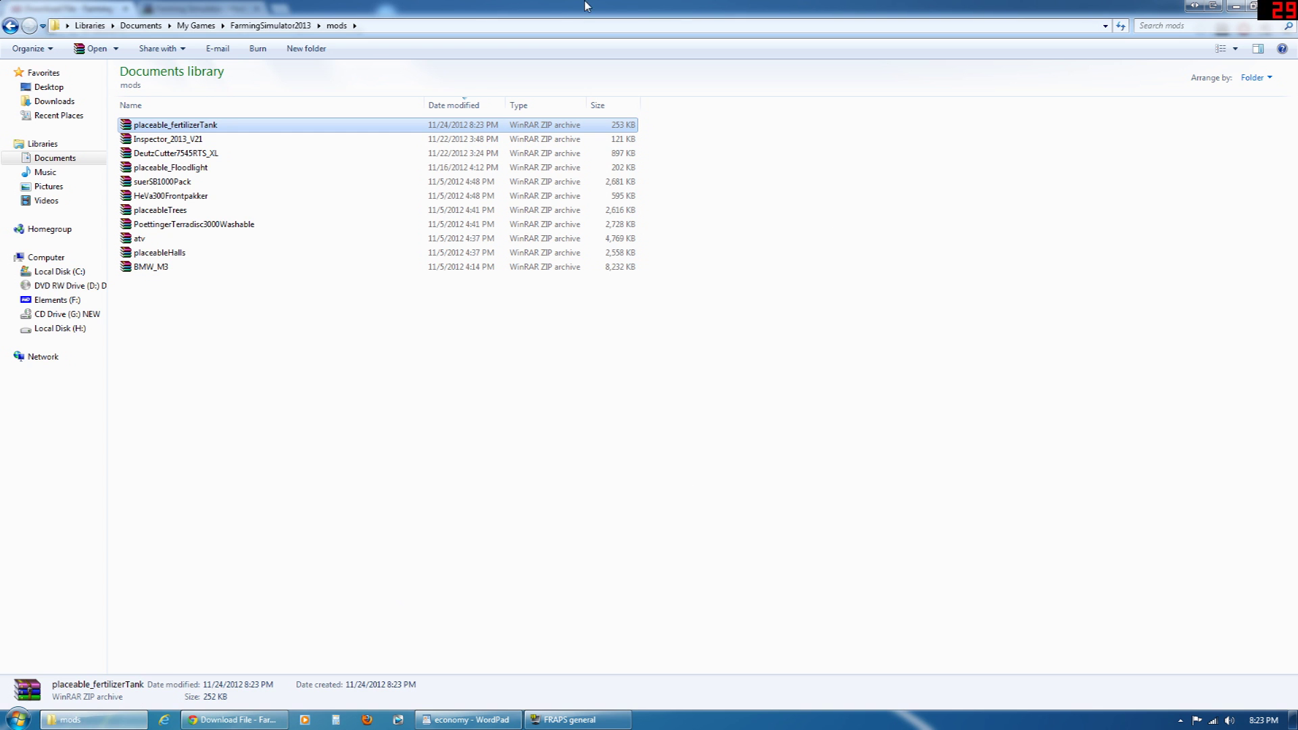
pyautogui.moveTo(585, 7); pyautogui.dragTo(767, 125)
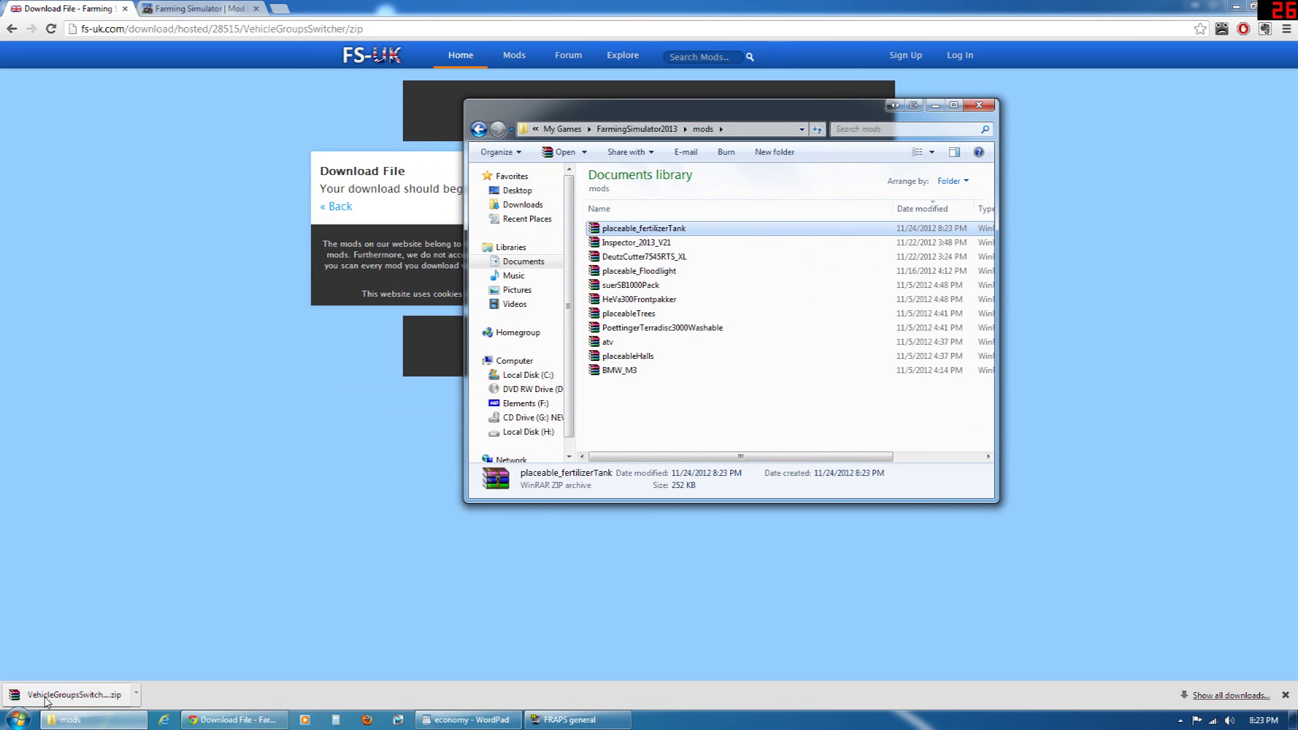
pyautogui.moveTo(47, 698); pyautogui.dragTo(652, 421)
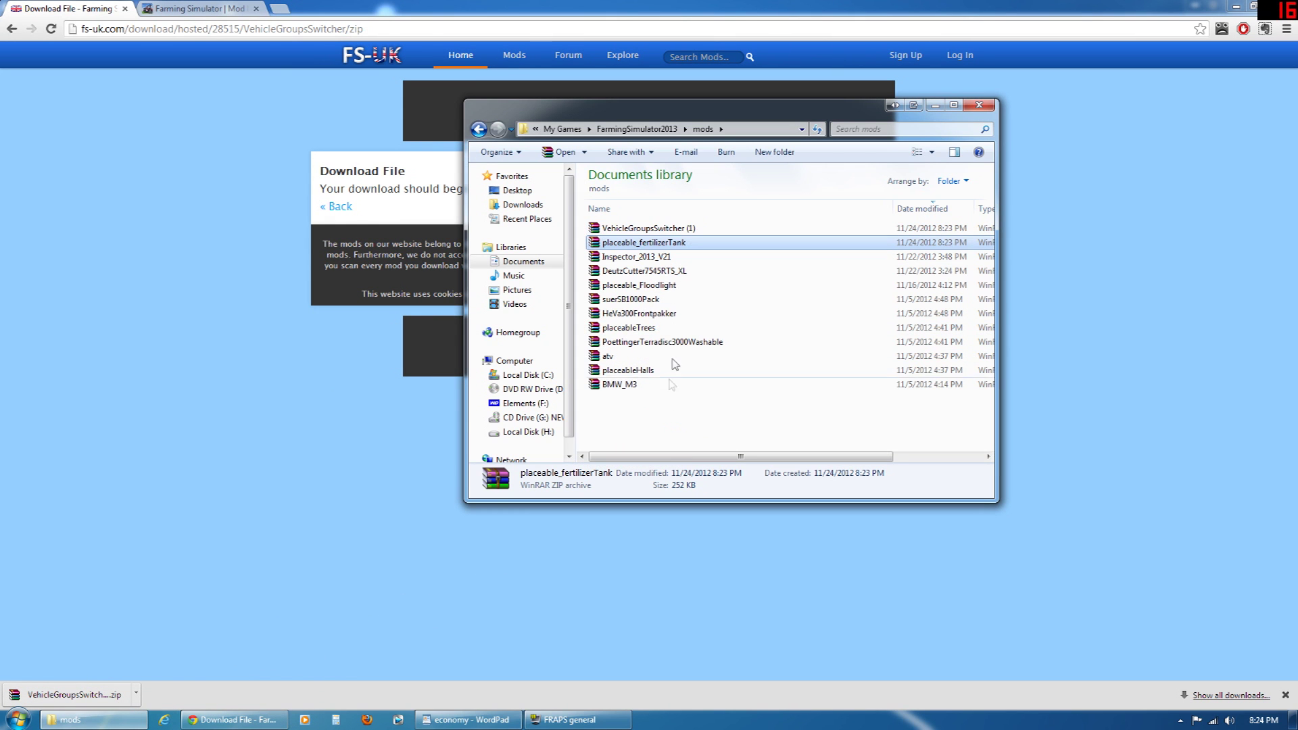
pyautogui.click(680, 232)
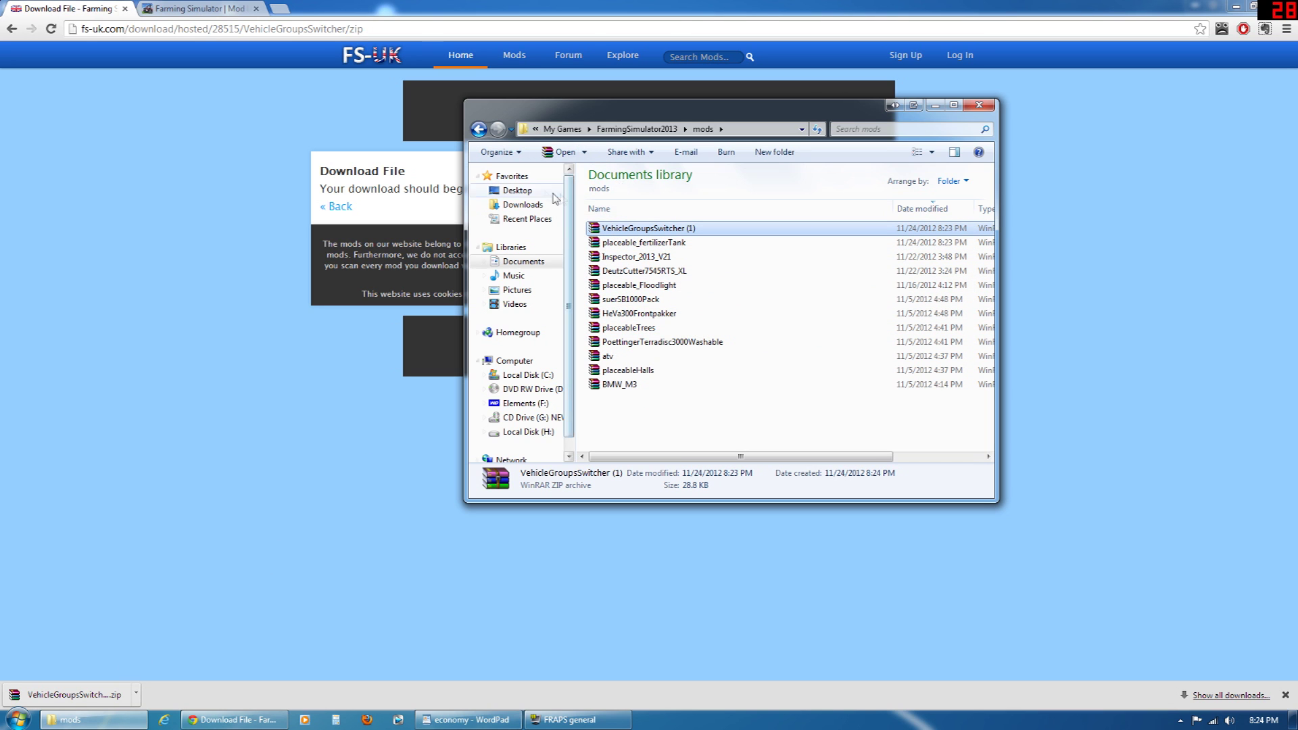
# Maximize Explorer and navigate up to the Documents library, selecting the DeutzCutter7545RTS_XL zip.
pyautogui.click(478, 130)
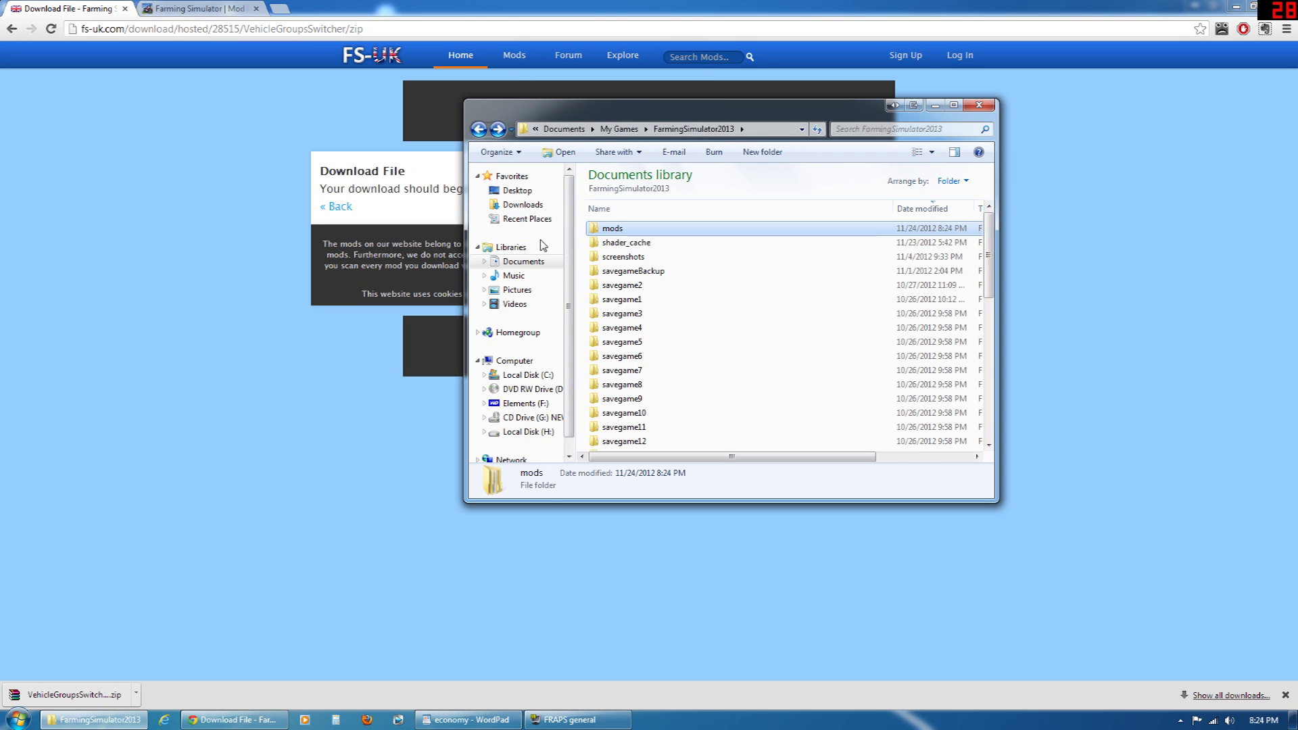
pyautogui.moveTo(657, 116); pyautogui.dragTo(642, 1)
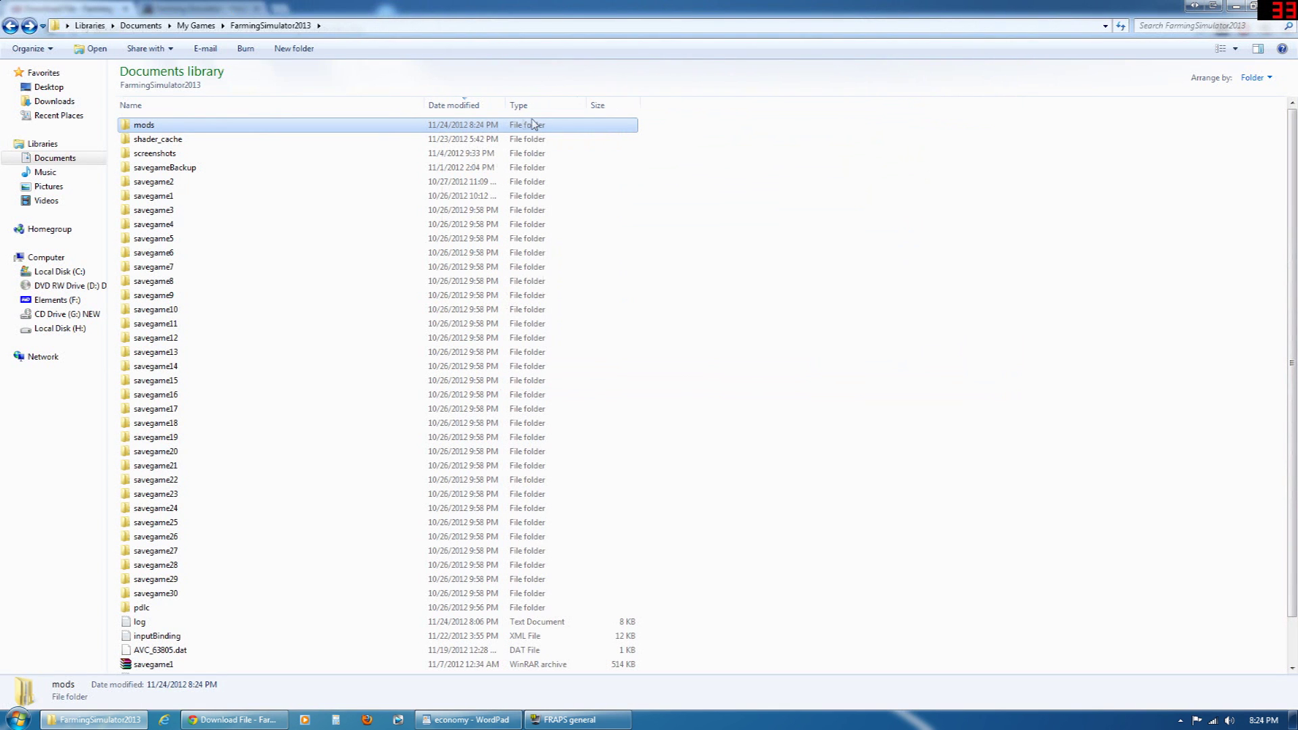
pyautogui.click(141, 25)
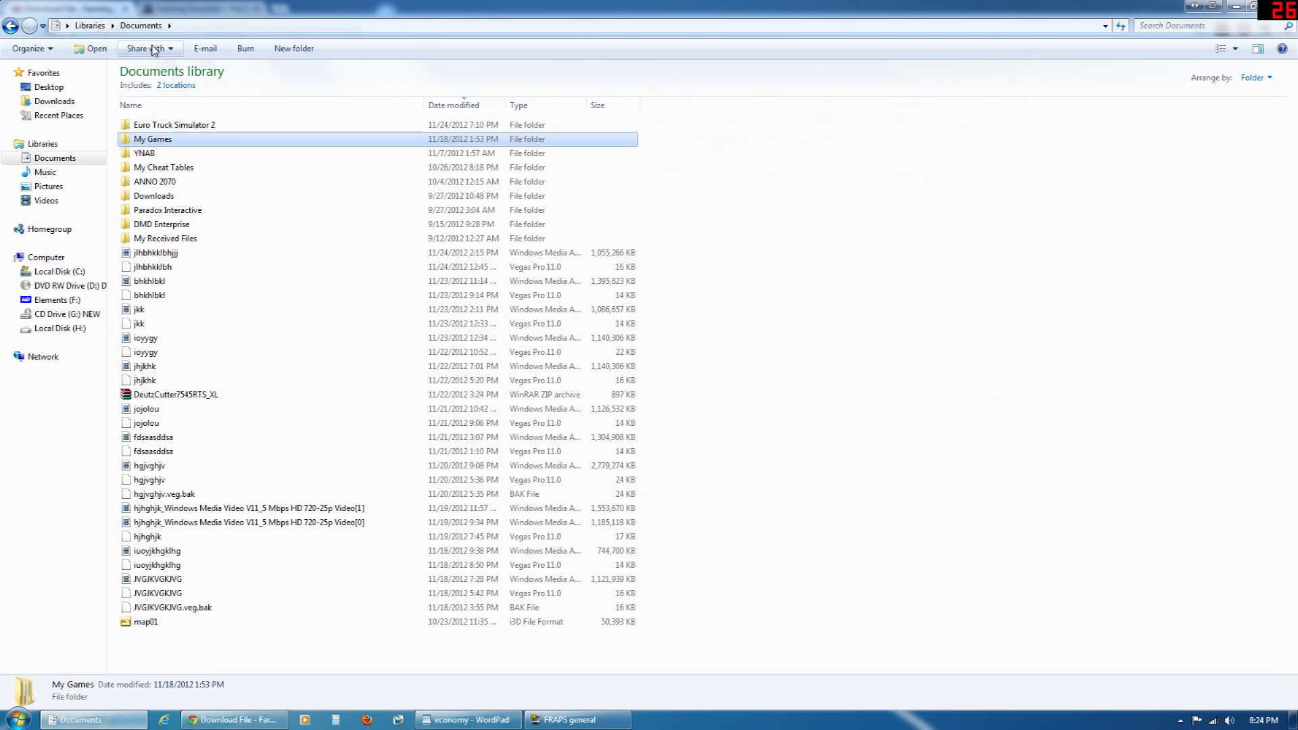
pyautogui.click(167, 398)
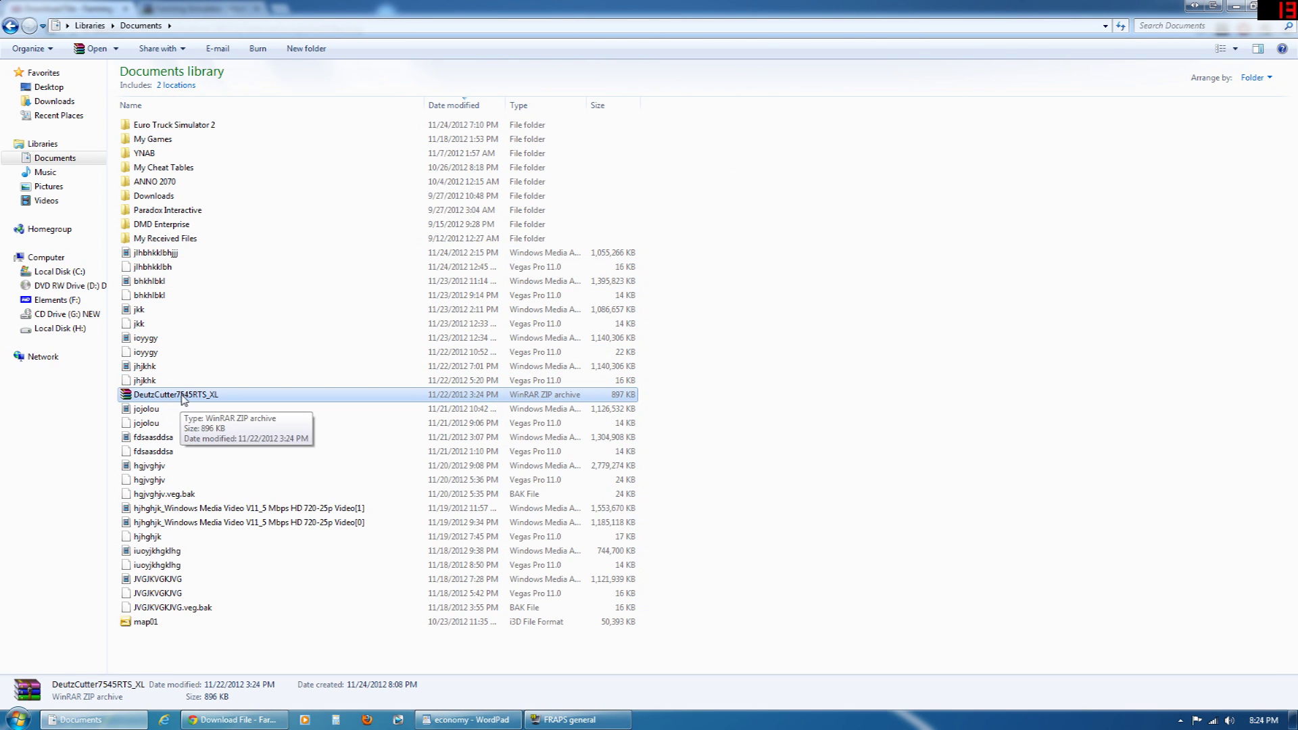
# Copy DeutzCutter7545RTS_XL zip into the FarmingSimulator2013 mods folder, replacing the existing copy.
pyautogui.rightClick(182, 405)
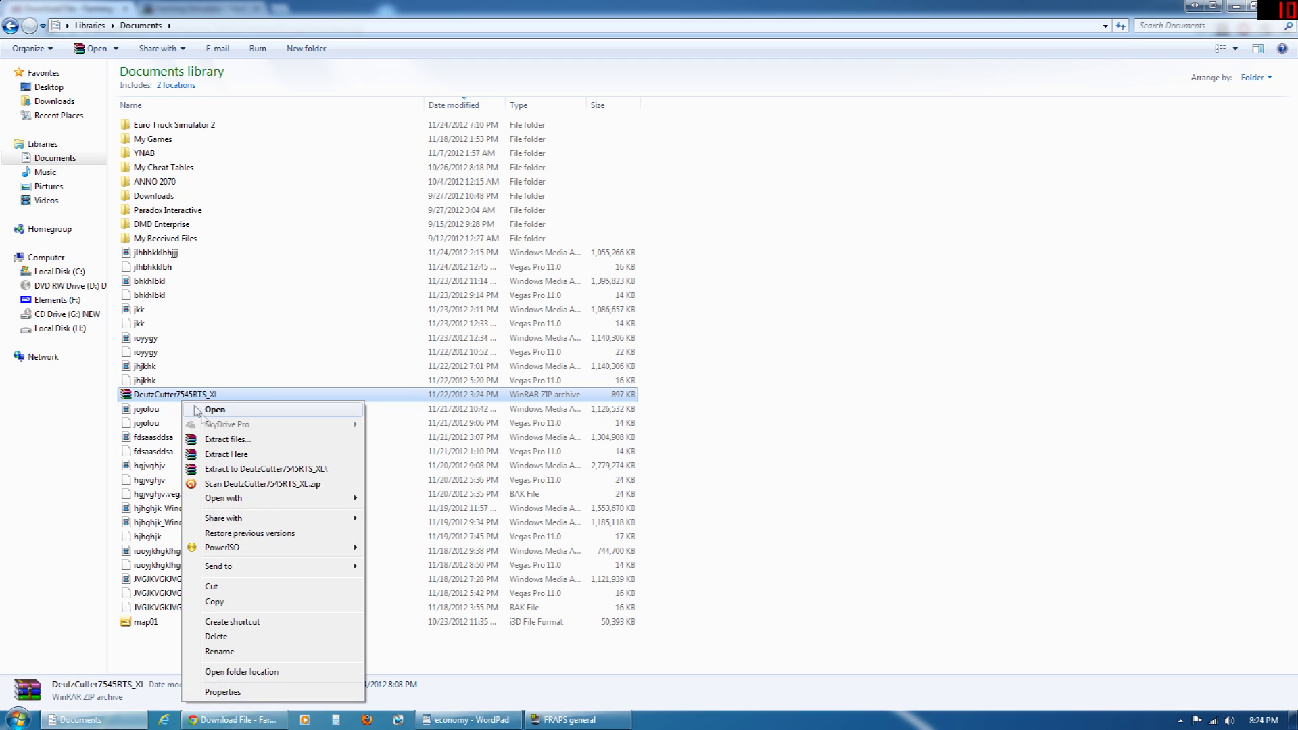
pyautogui.click(229, 607)
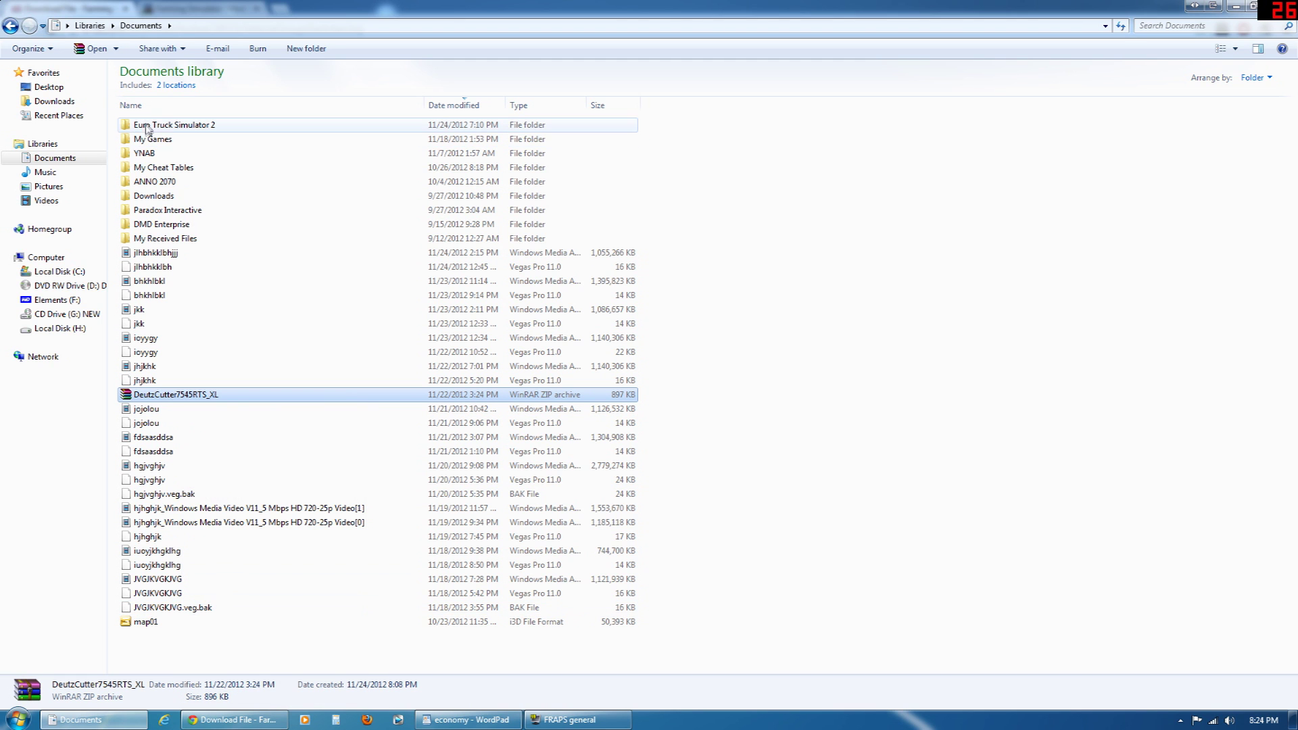
pyautogui.doubleClick(152, 140)
pyautogui.doubleClick(166, 140)
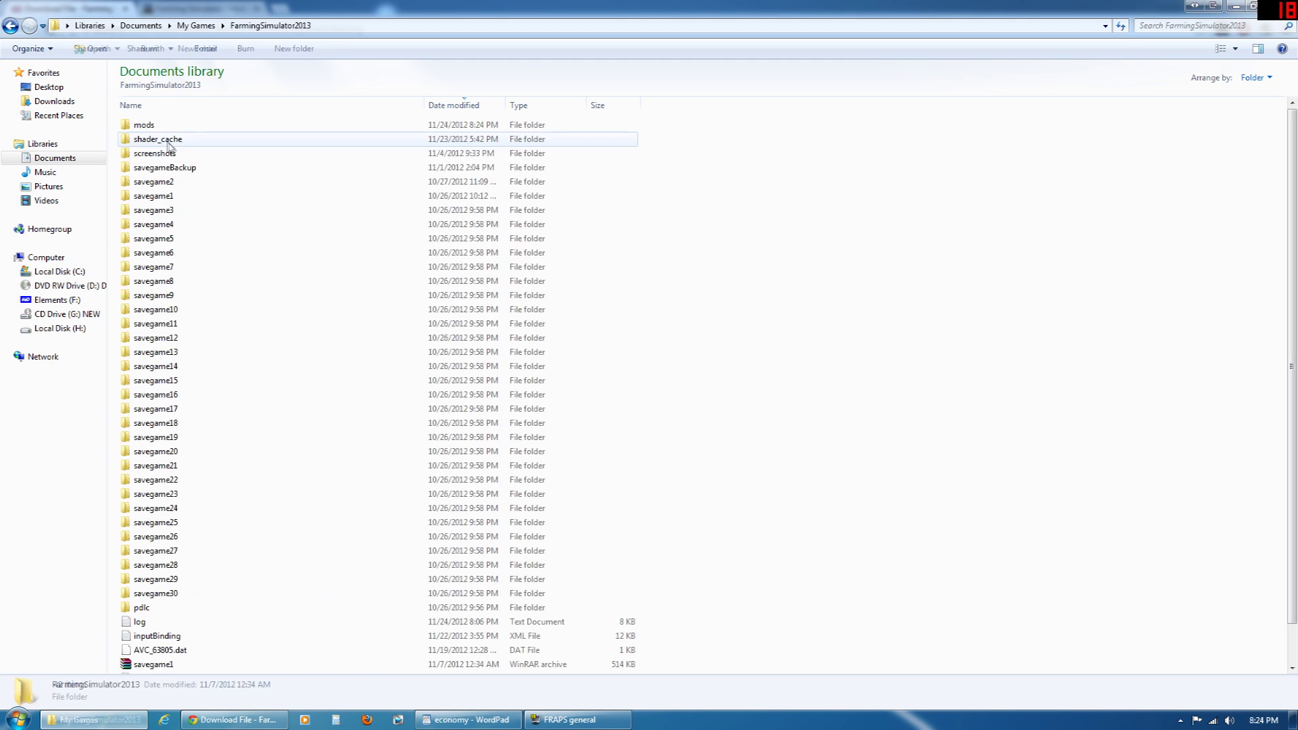
pyautogui.doubleClick(167, 128)
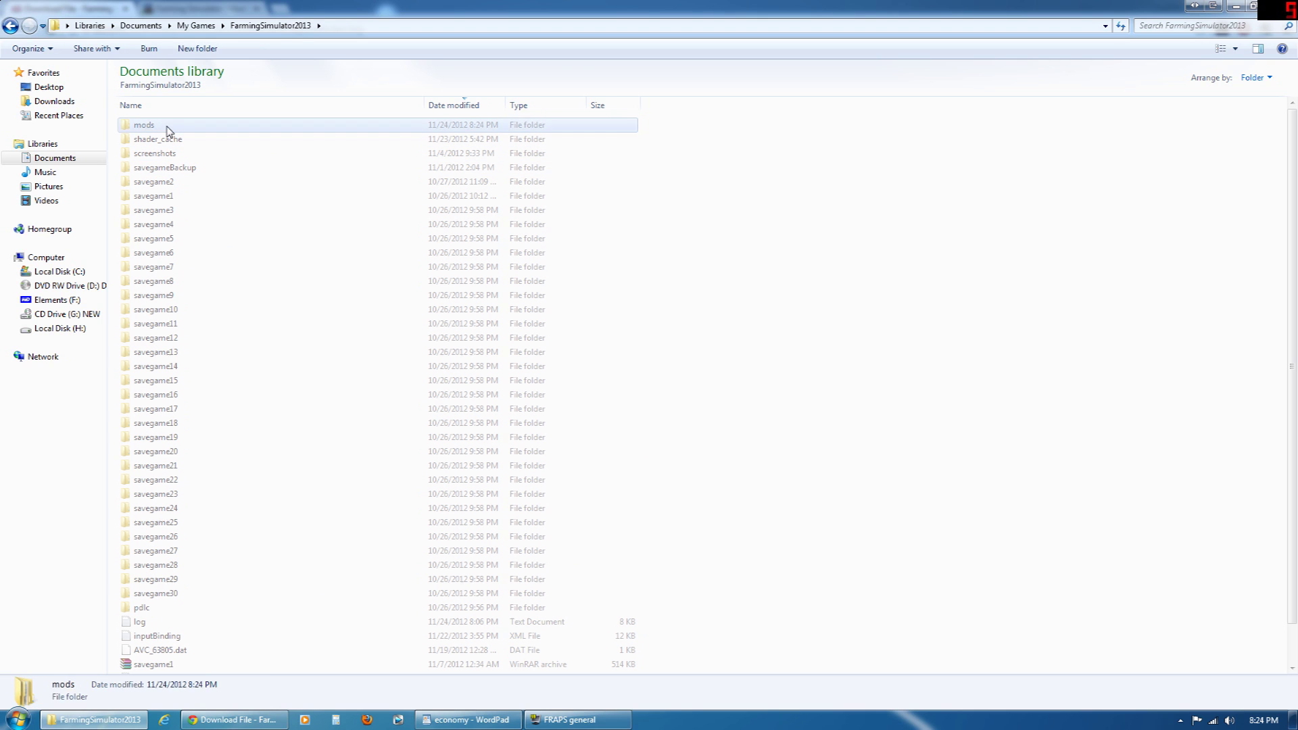
pyautogui.rightClick(190, 318)
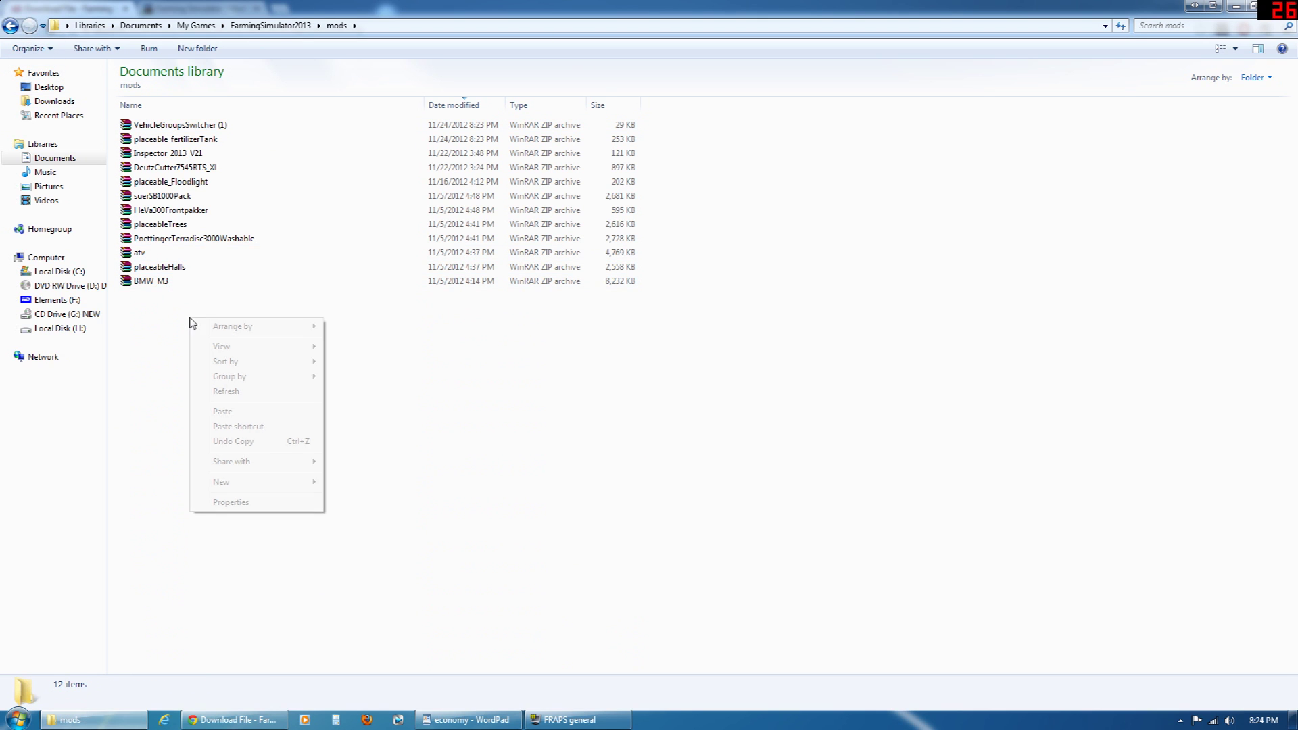
pyautogui.click(239, 414)
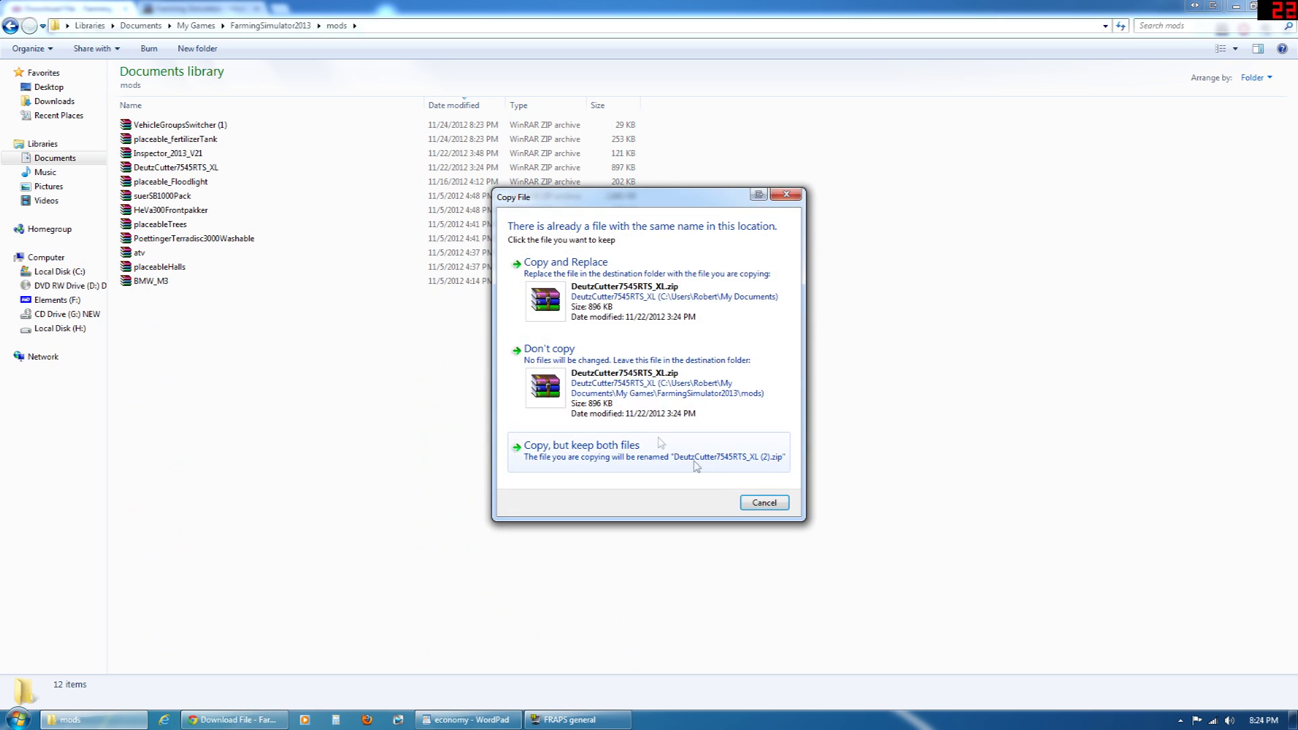
pyautogui.click(619, 328)
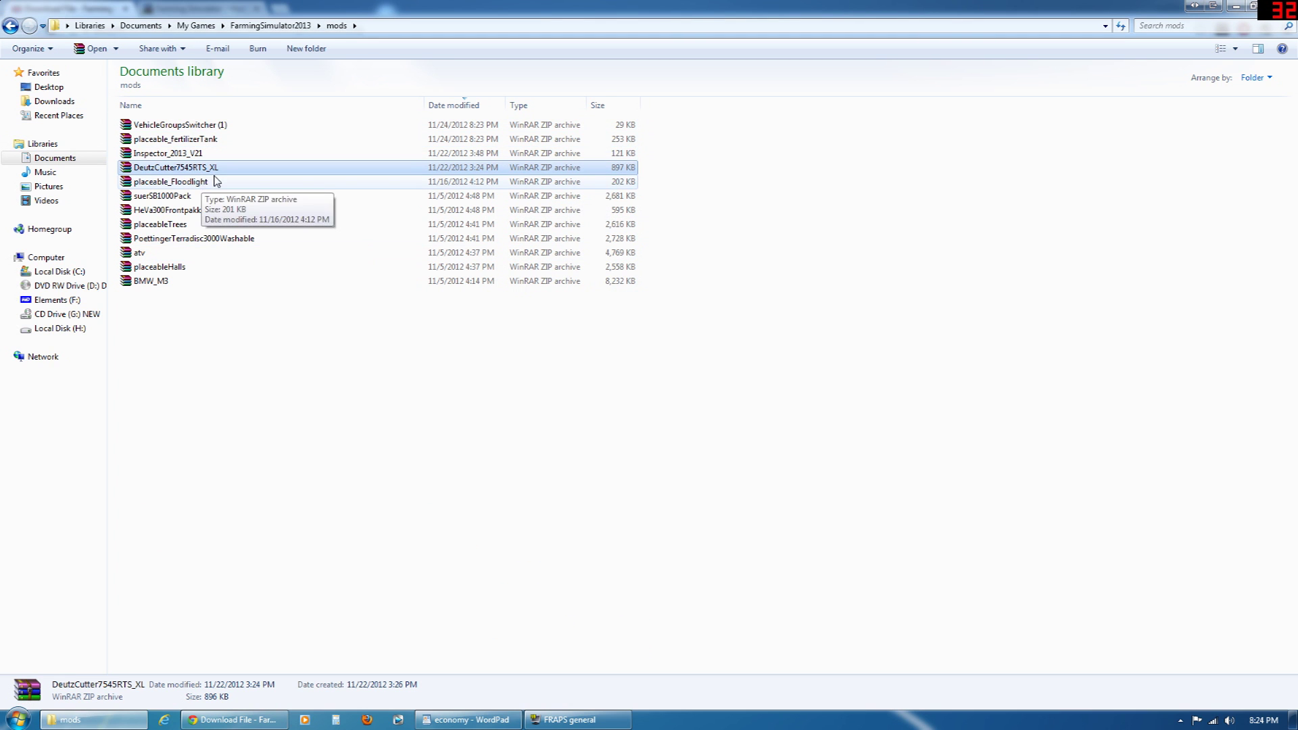
pyautogui.click(244, 181)
pyautogui.click(241, 169)
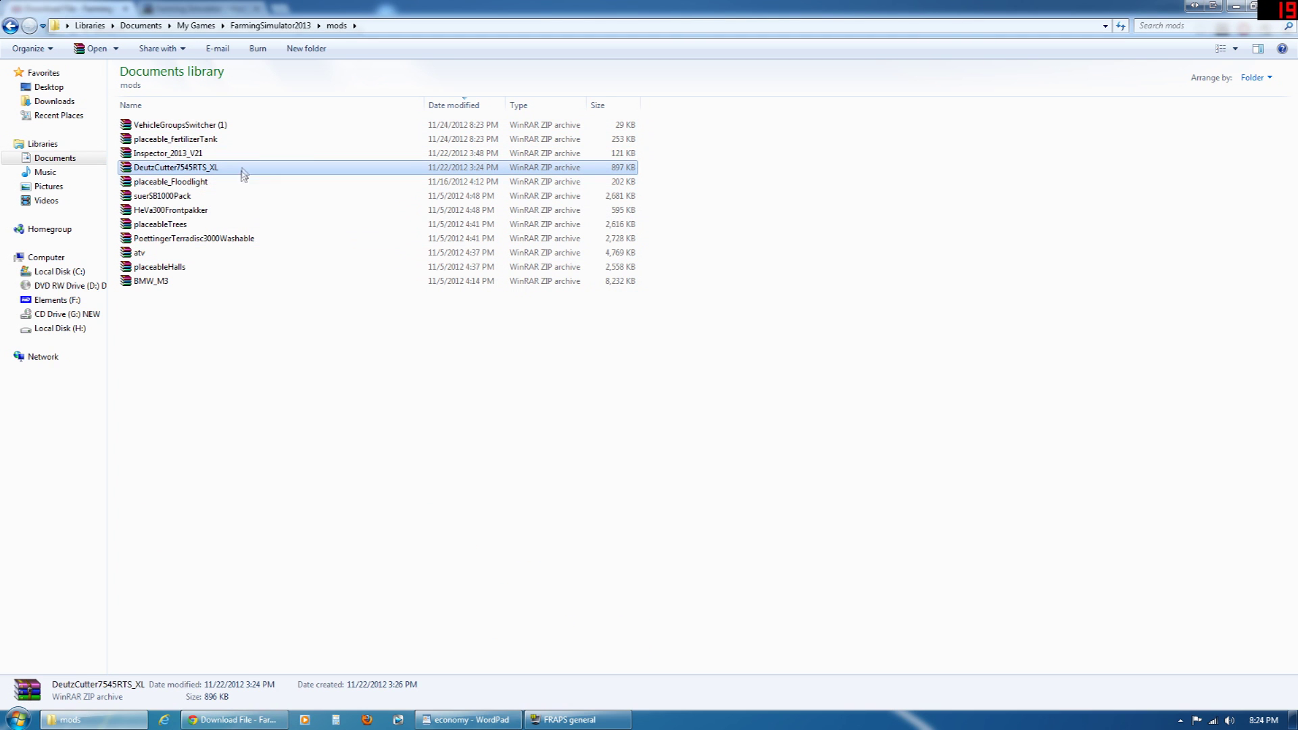
# Open the savegame1 folder, then bring the economy file in WordPad back up.
pyautogui.click(10, 26)
pyautogui.click(397, 438)
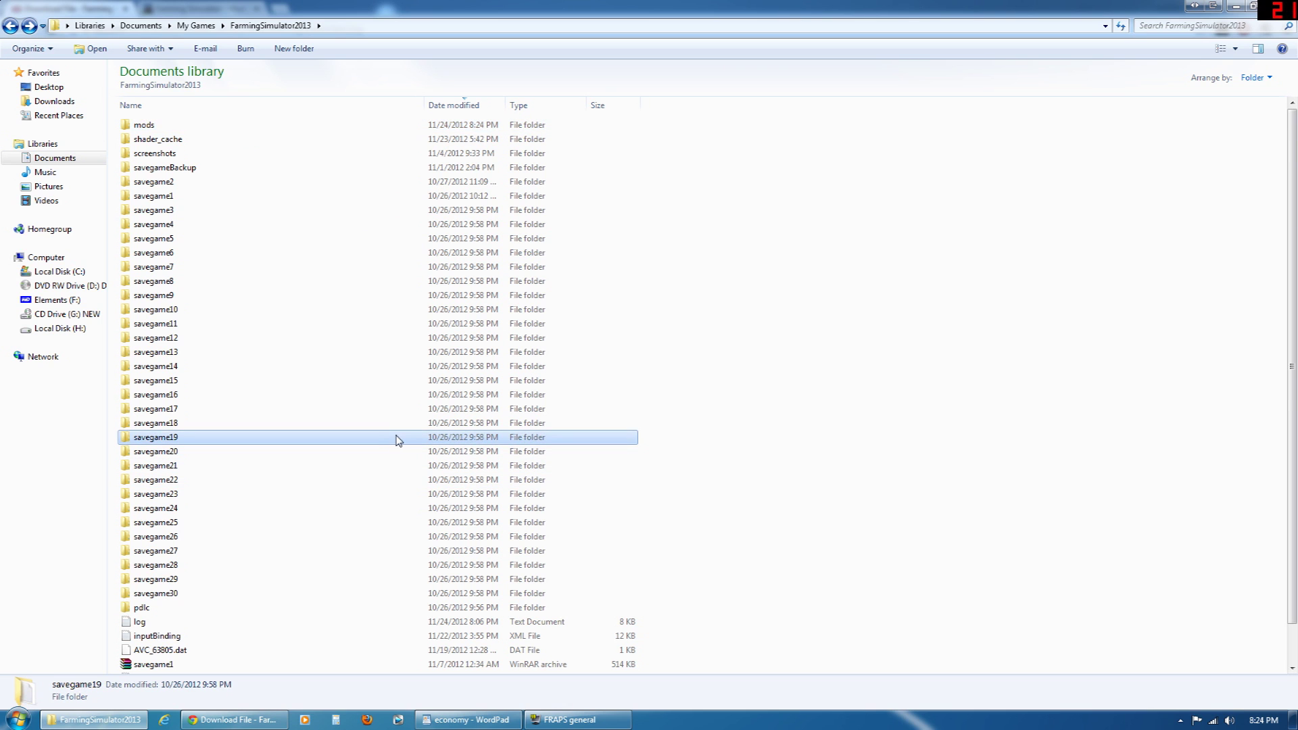
pyautogui.scroll(-1, 400, 433)
pyautogui.scroll(1, 287, 368)
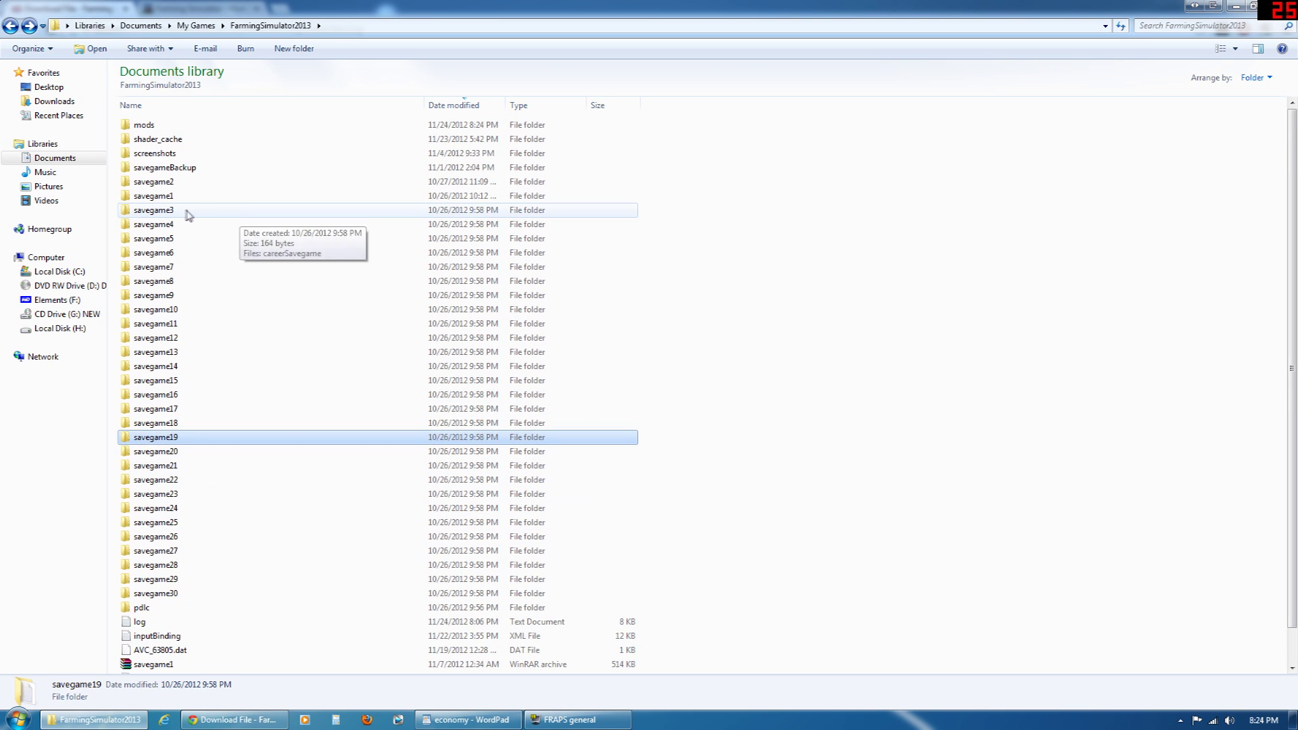
pyautogui.doubleClick(192, 203)
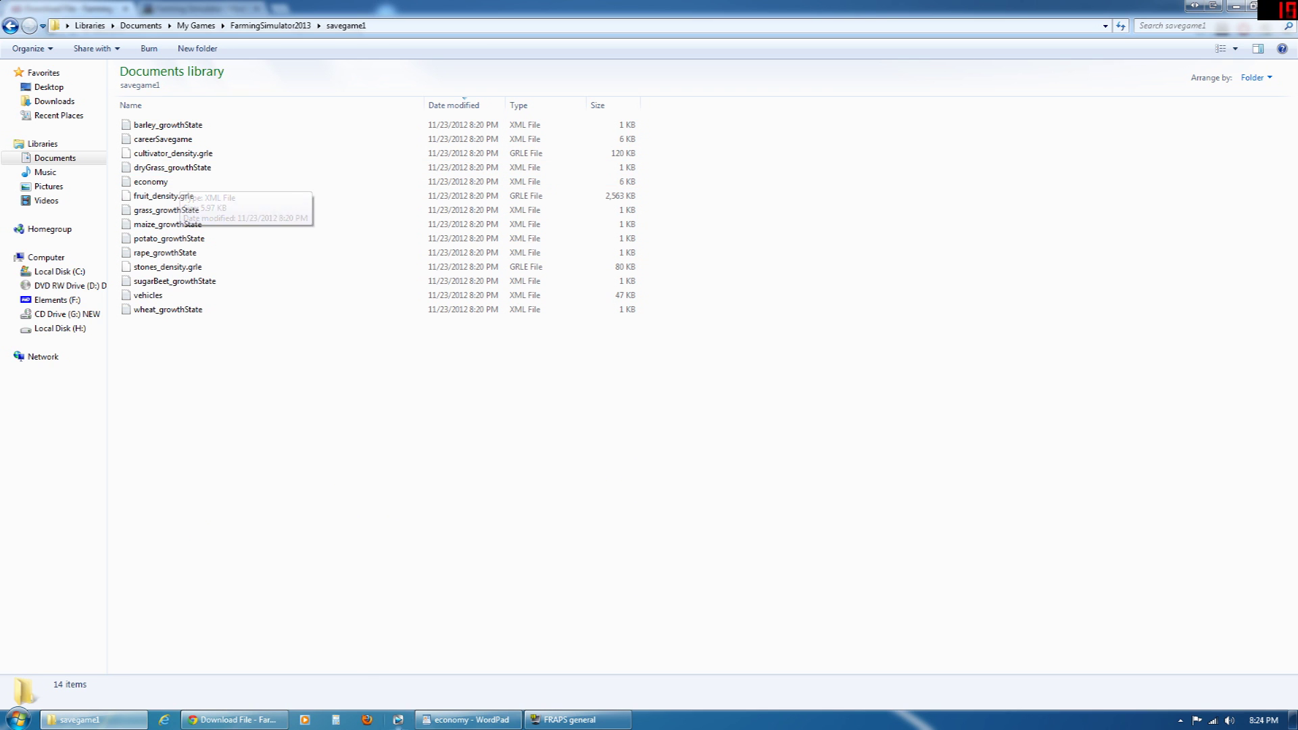
pyautogui.click(470, 720)
pyautogui.scroll(1, 369, 192)
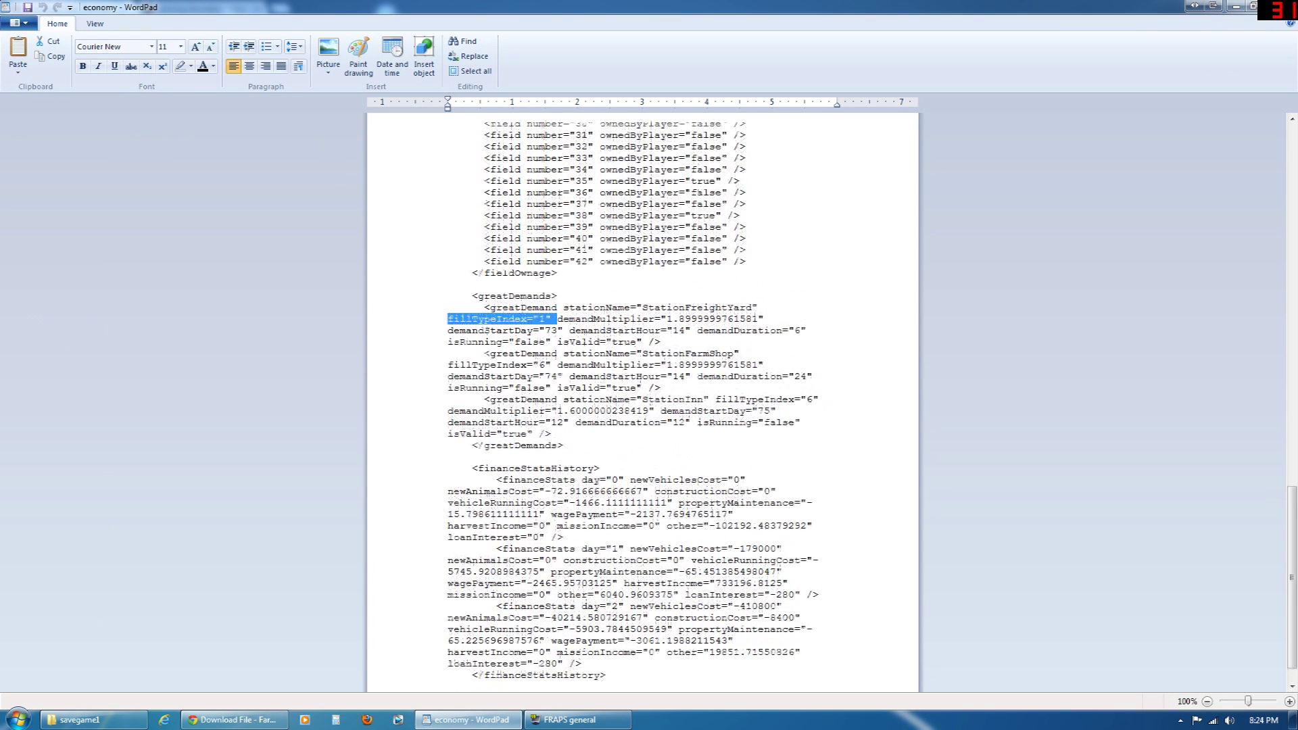
pyautogui.moveTo(1292, 500); pyautogui.dragTo(1283, 542)
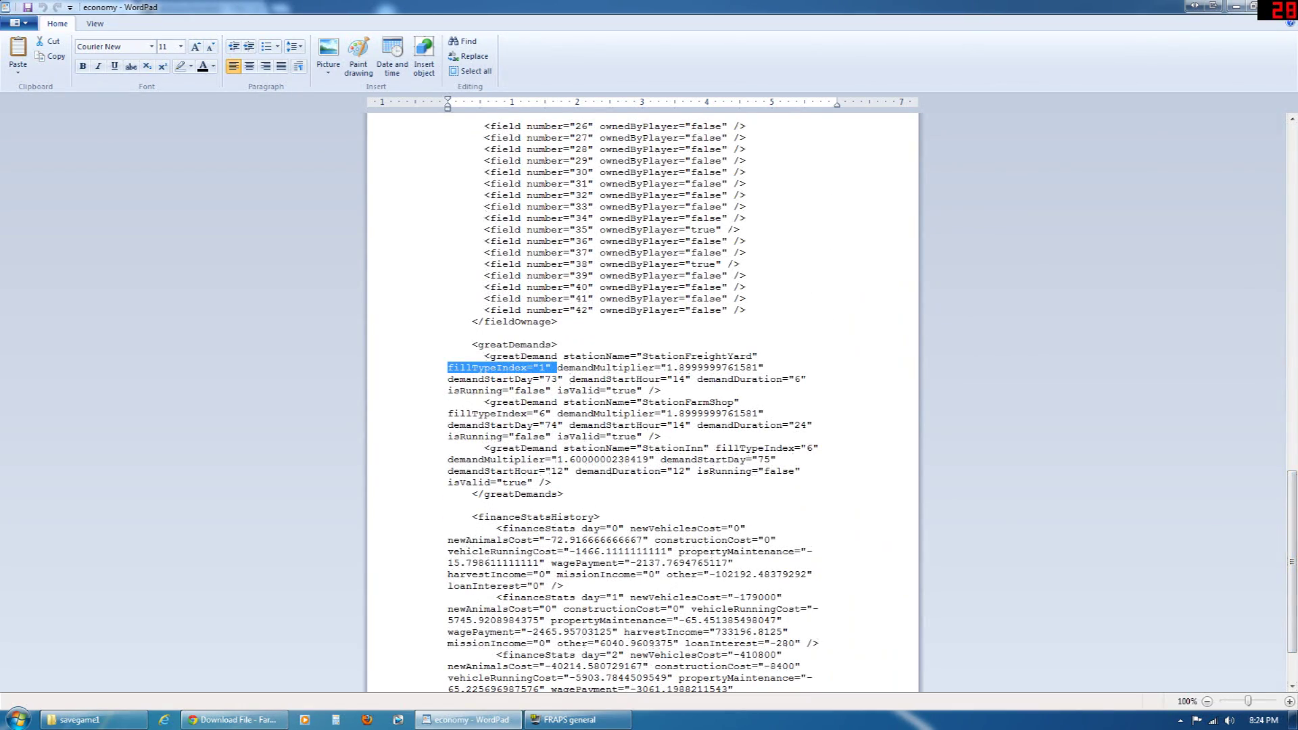
pyautogui.moveTo(490, 356); pyautogui.dragTo(654, 368)
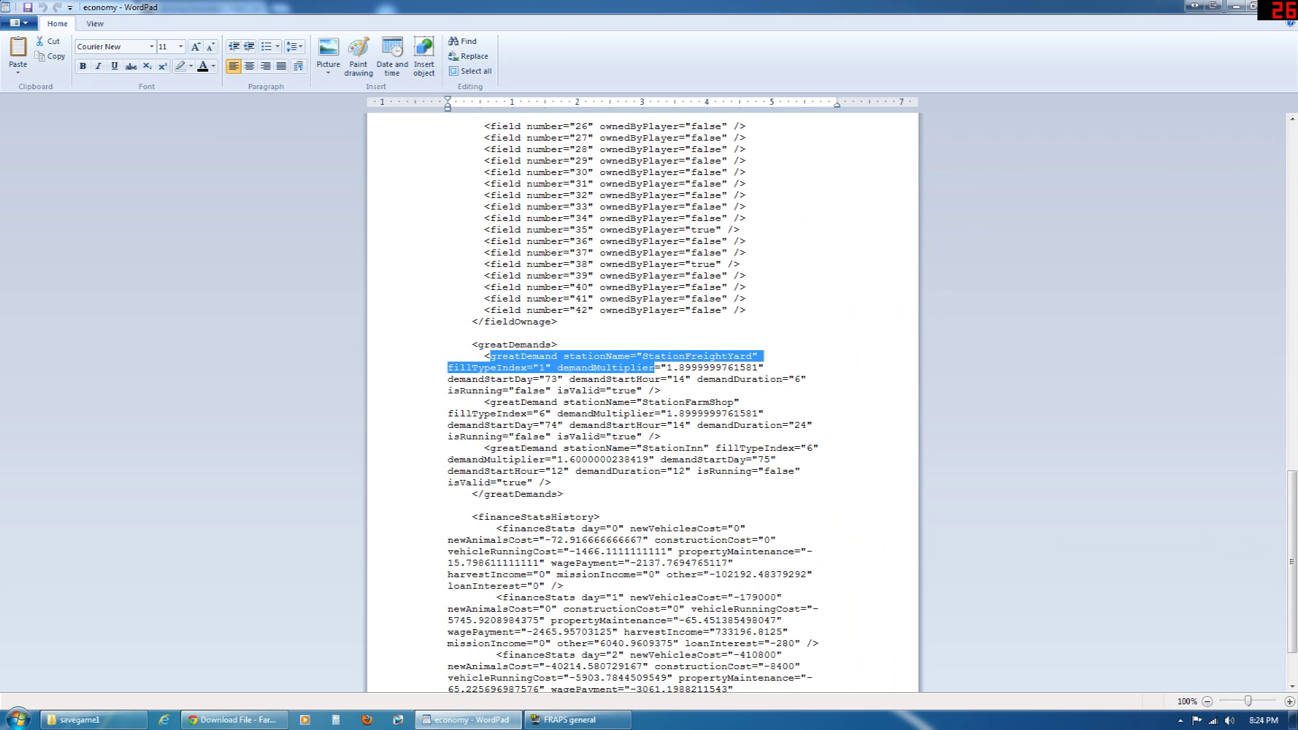
pyautogui.click(601, 367)
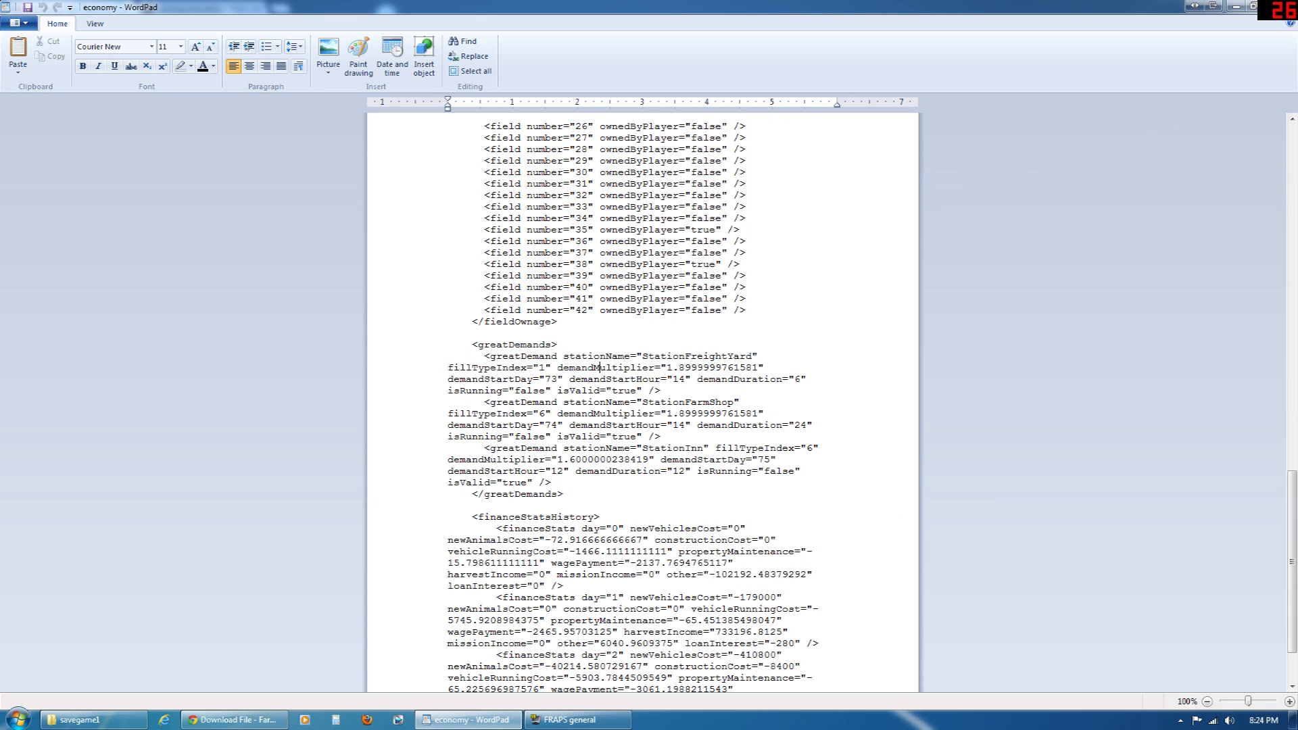
pyautogui.moveTo(631, 356); pyautogui.dragTo(752, 356)
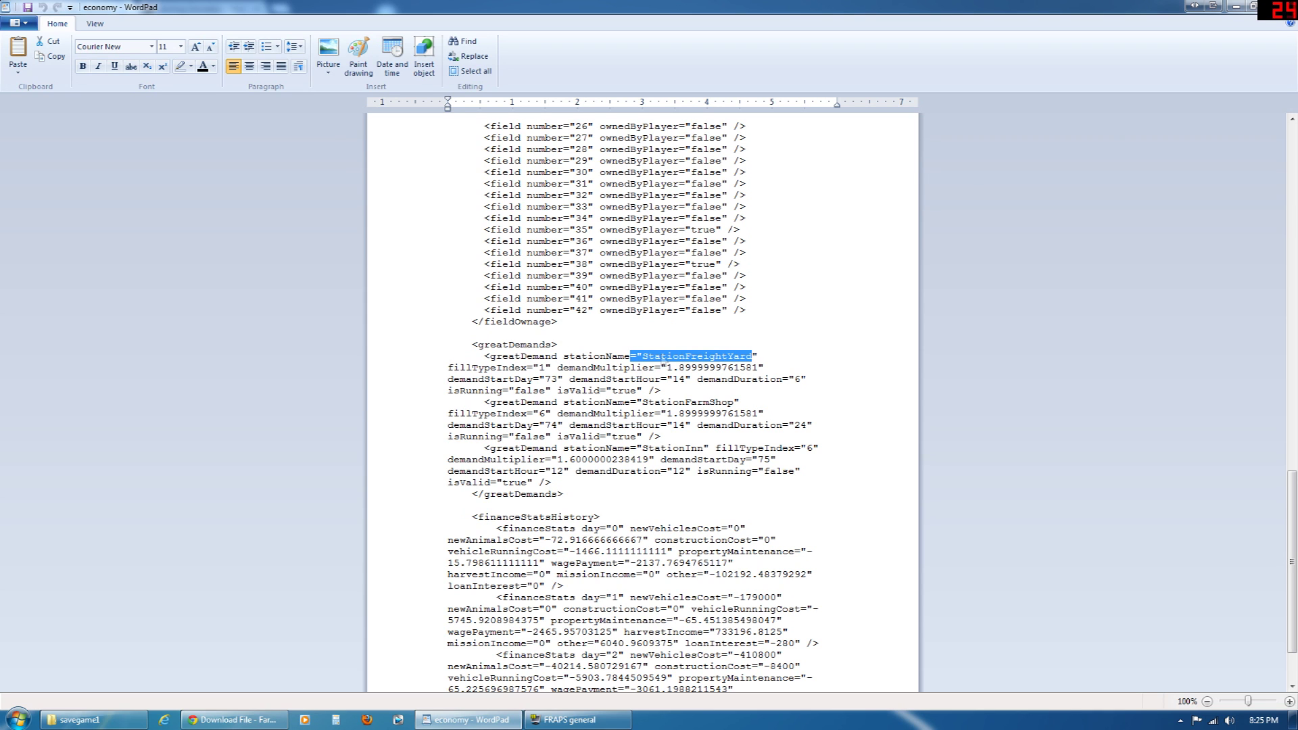
pyautogui.doubleClick(487, 367)
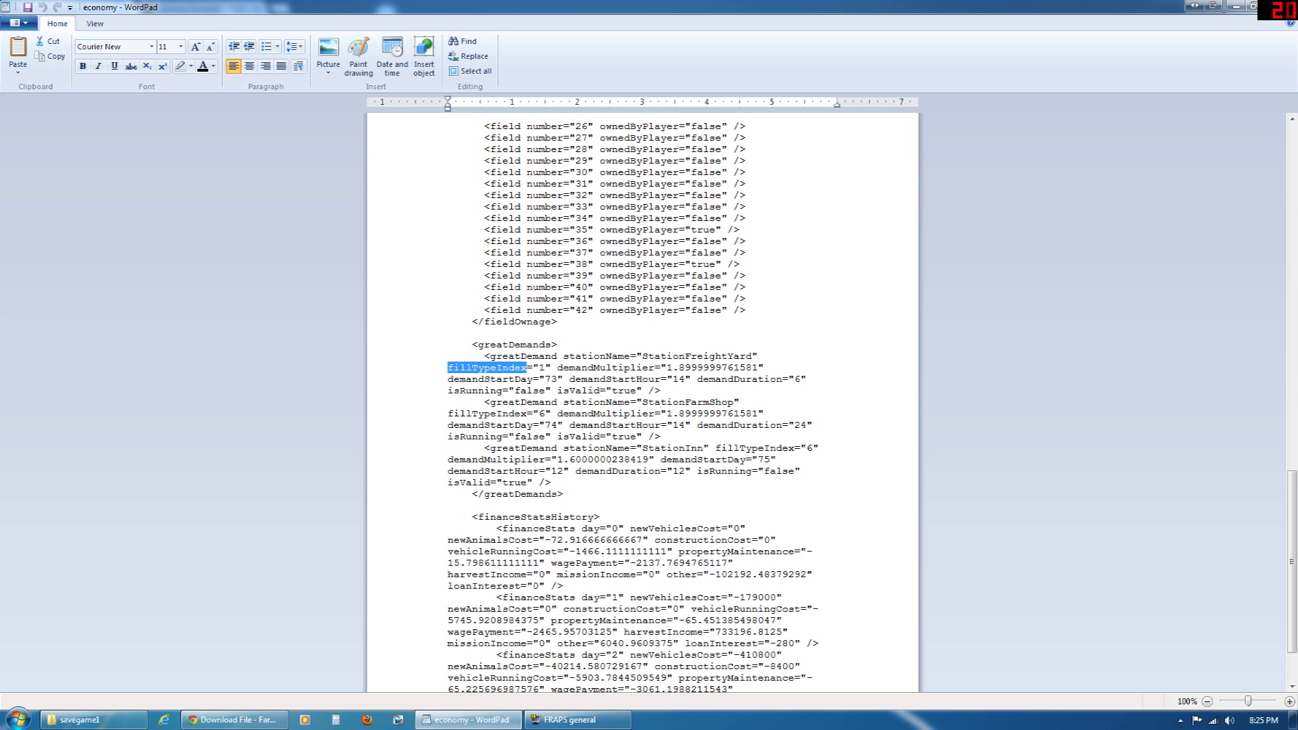
pyautogui.moveTo(704, 367)
pyautogui.mouseDown()
pyautogui.moveTo(690, 378)
pyautogui.moveTo(704, 368)
pyautogui.mouseUp()
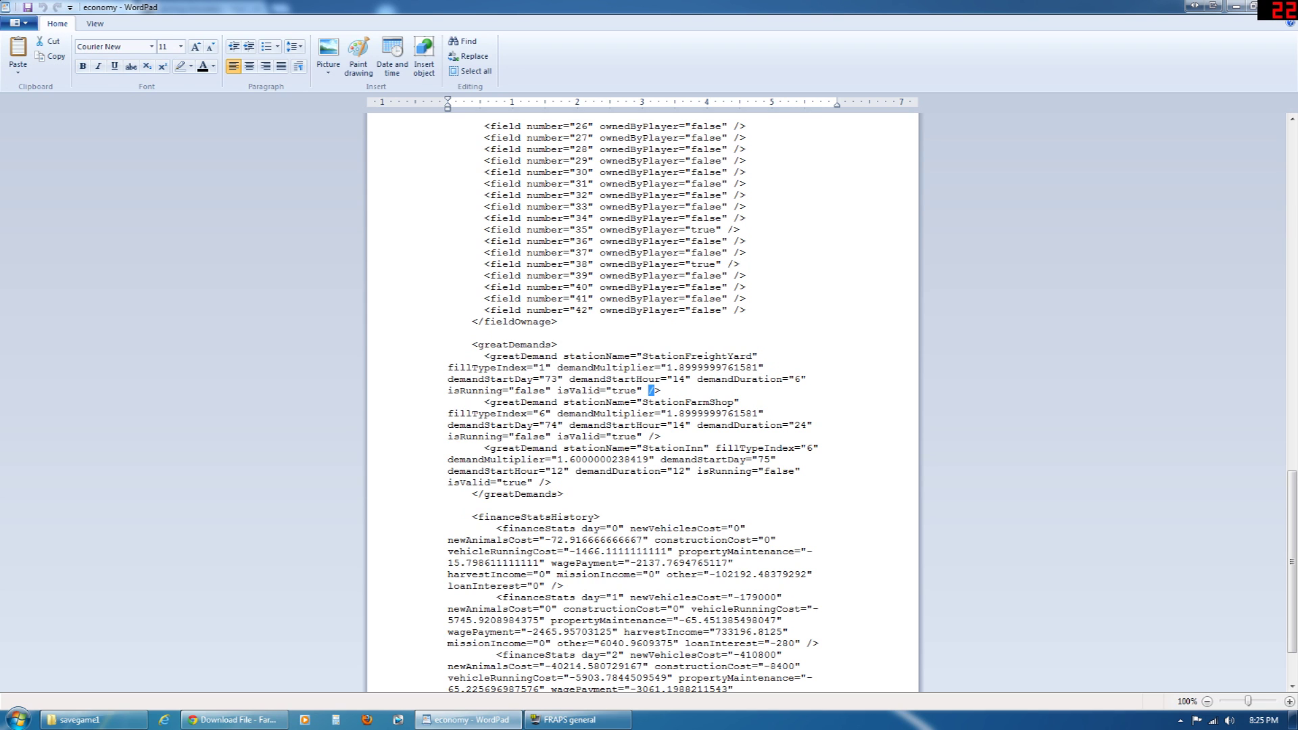
pyautogui.click(676, 379)
pyautogui.moveTo(801, 379); pyautogui.dragTo(694, 462)
pyautogui.click(563, 495)
pyautogui.scroll(7, 1122, 63)
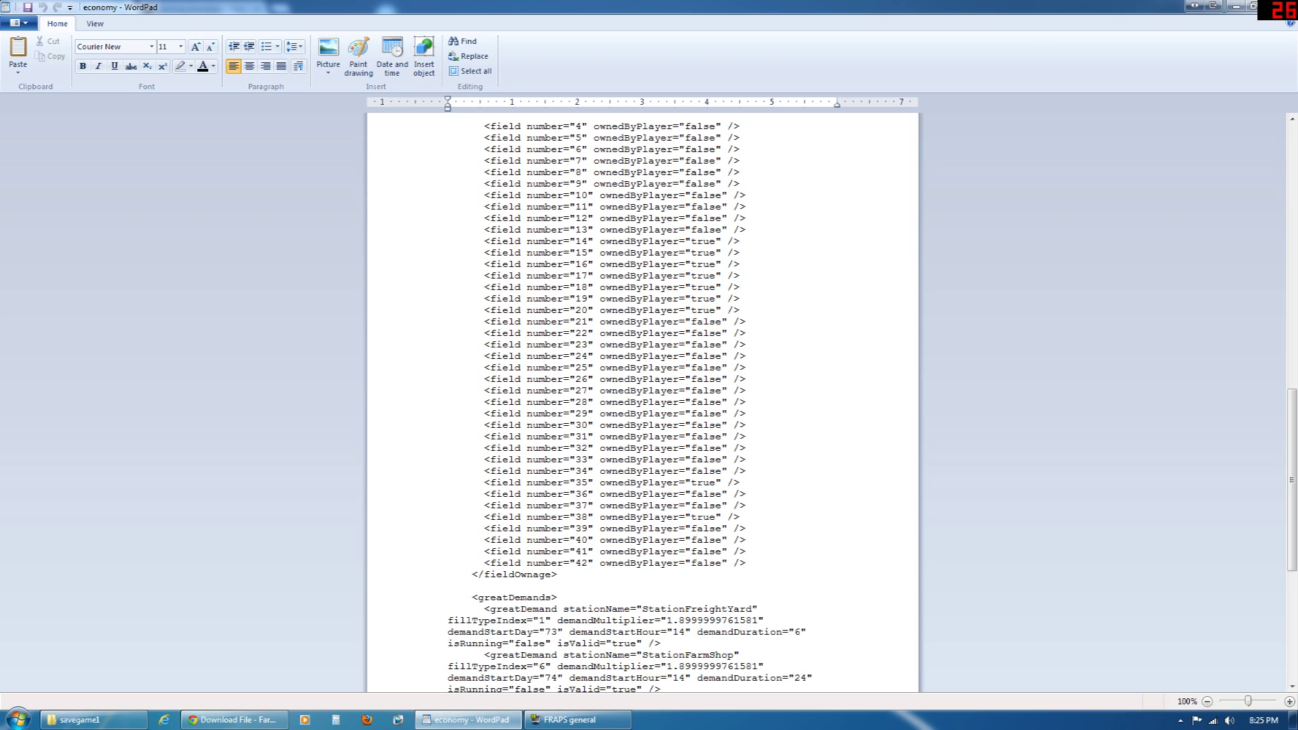
# Scroll to the top of the economy file, then open careerSavegame from savegame1 in Notepad.
pyautogui.scroll(7, 643, 406)
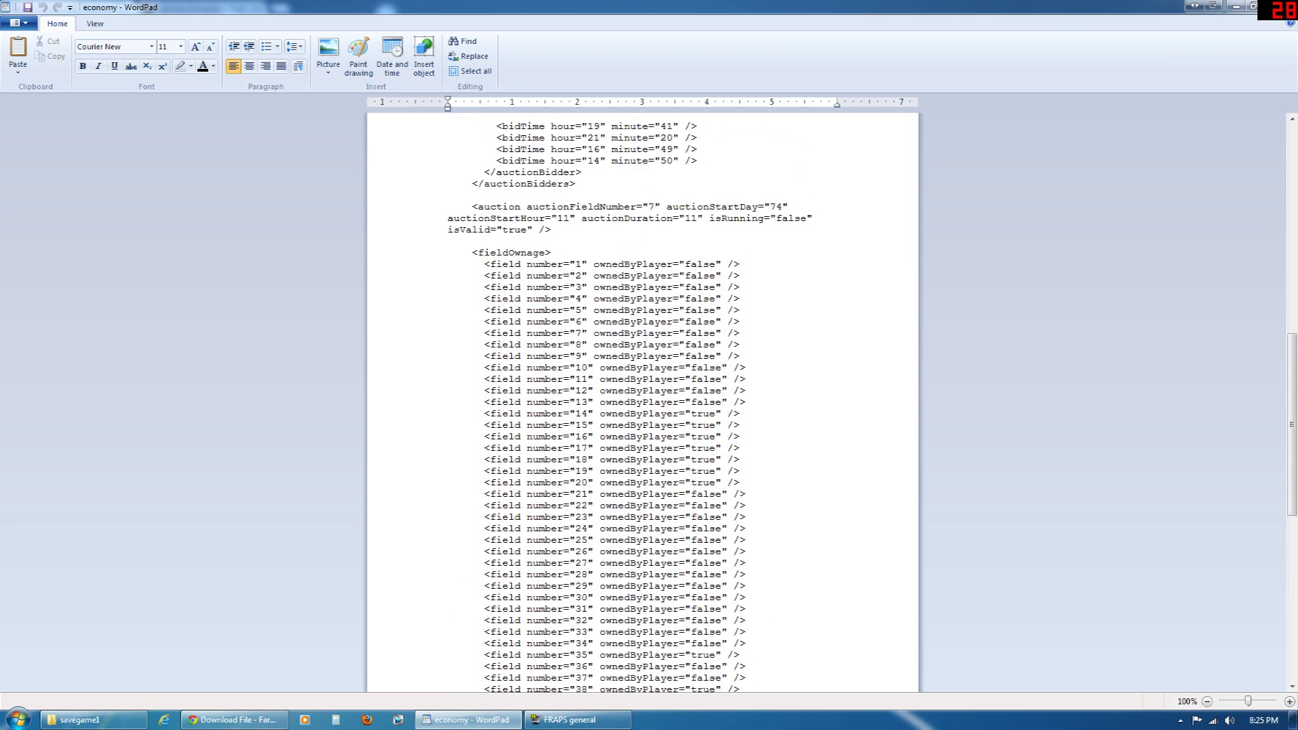
pyautogui.scroll(4, 643, 406)
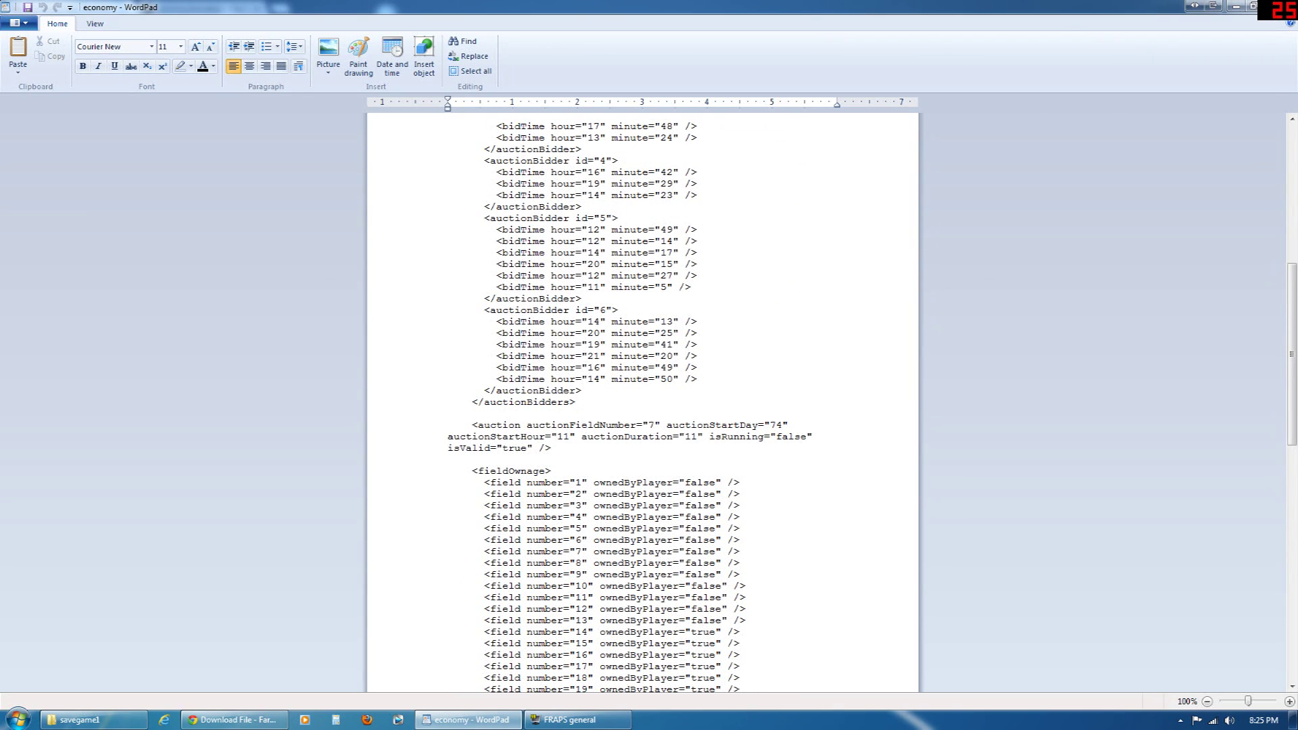
pyautogui.click(88, 721)
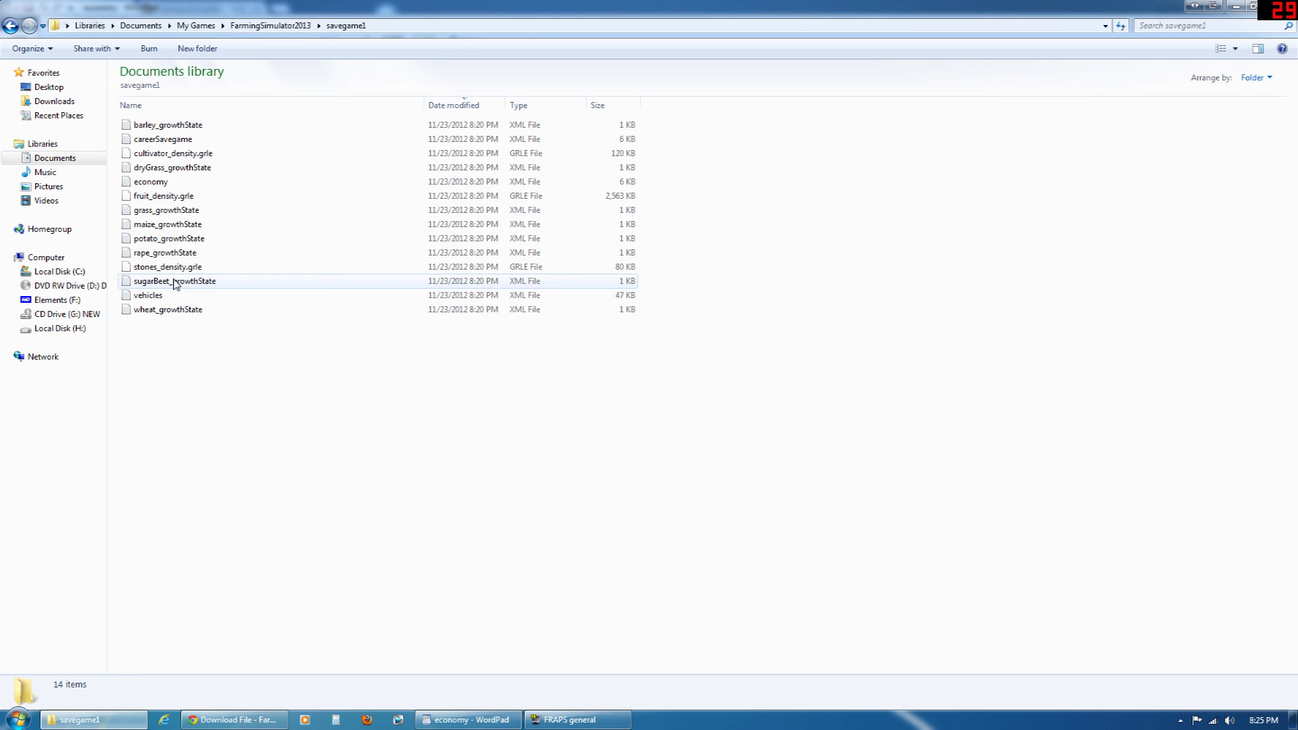
pyautogui.doubleClick(162, 140)
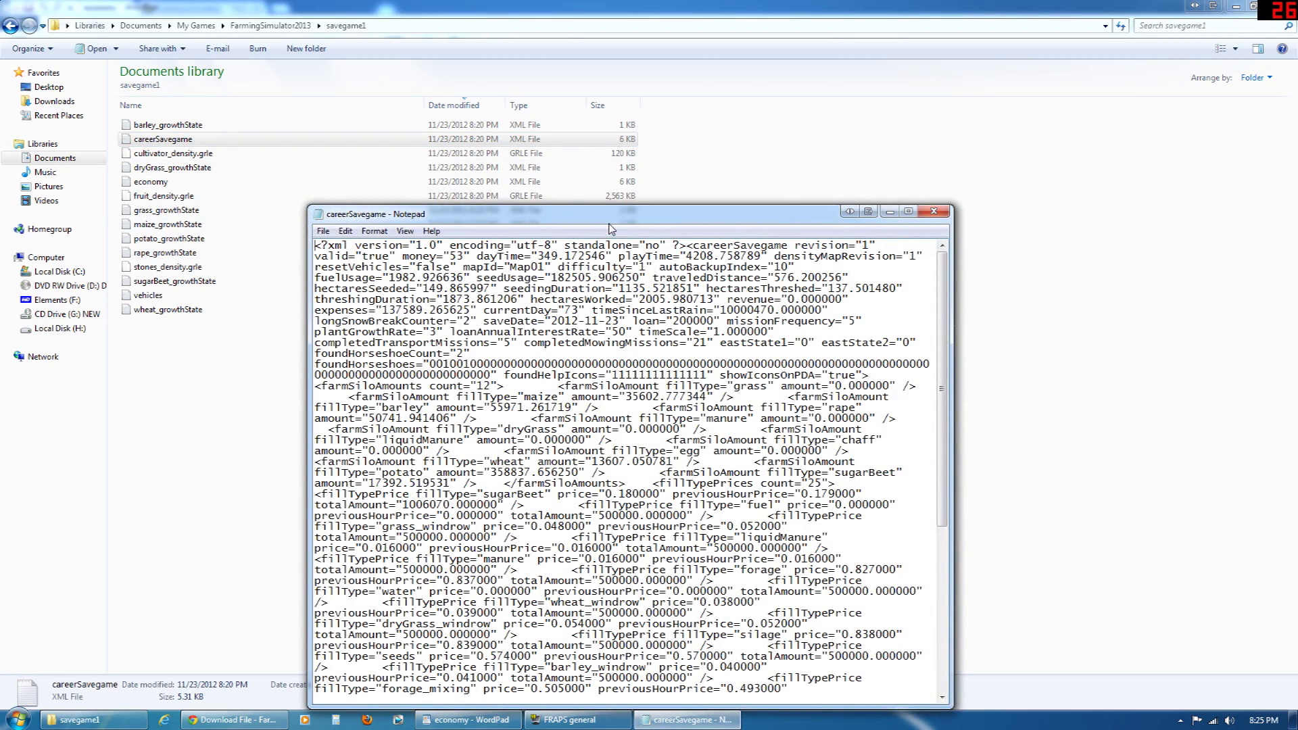
# Maximize the Notepad window showing the careerSavegame XML.
pyautogui.moveTo(609, 215); pyautogui.dragTo(606, 8)
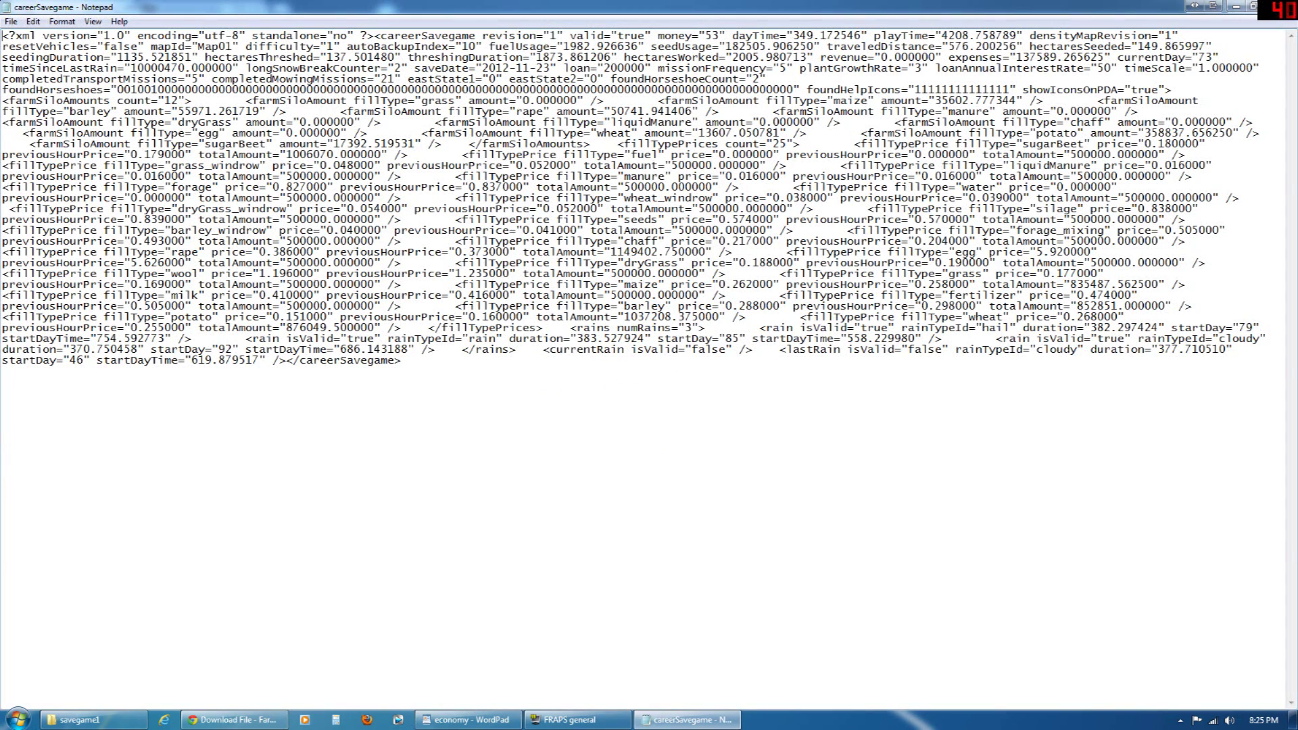